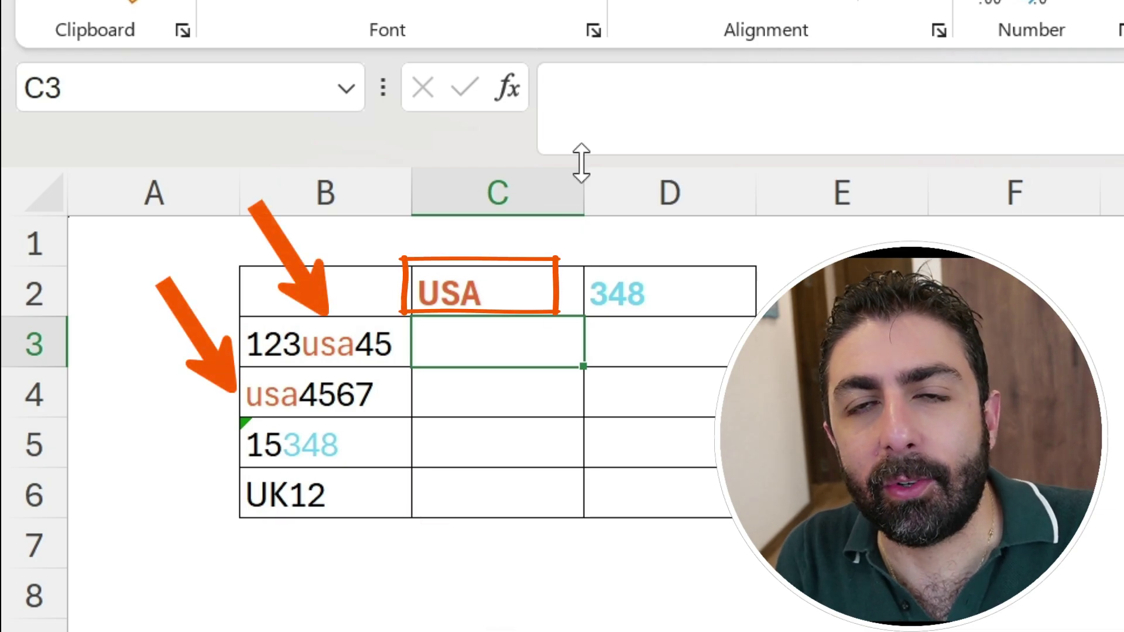
# - Enter =IF(B3=C2,TRUE,FALSE) in C3, which returns FALSE
pyautogui.click(586, 117)
pyautogui.write('=IF(B3=C2,TRUE,FALSE)')
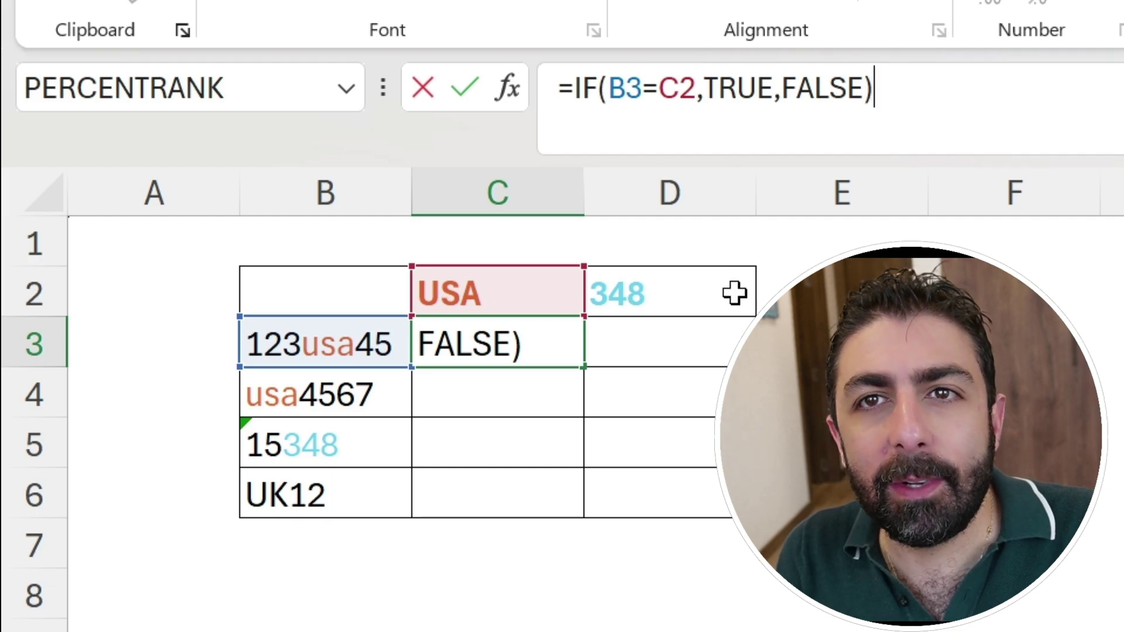
pyautogui.press('Return')
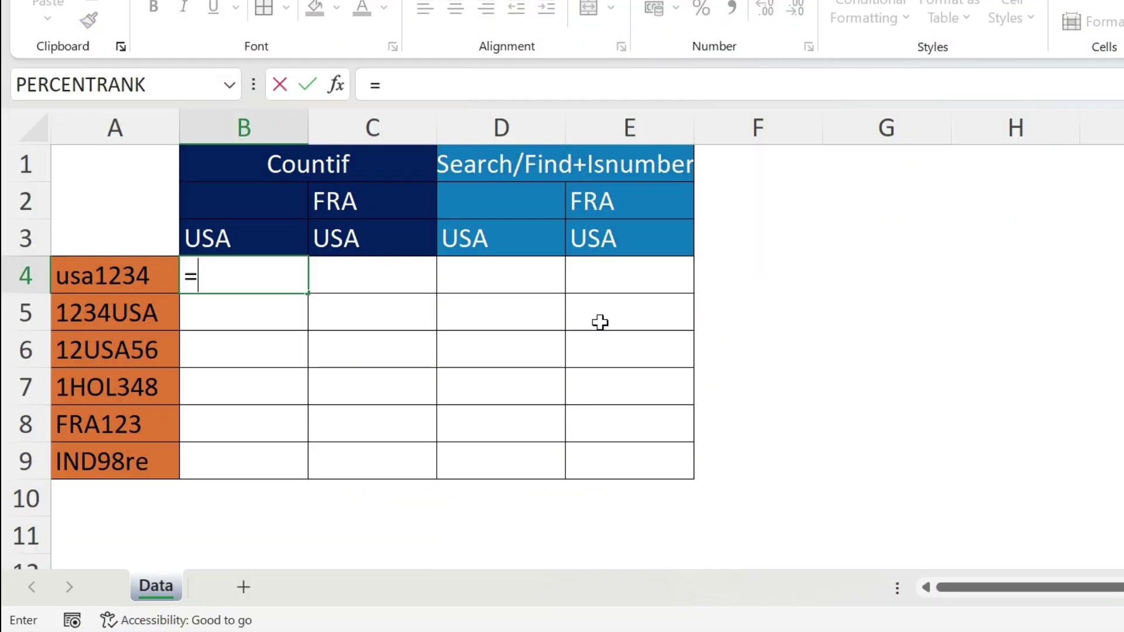
# - Enter =countif(A4,"*"&$B$3&"*") in B4, returning 1 for usa1234
pyautogui.write('countif(')
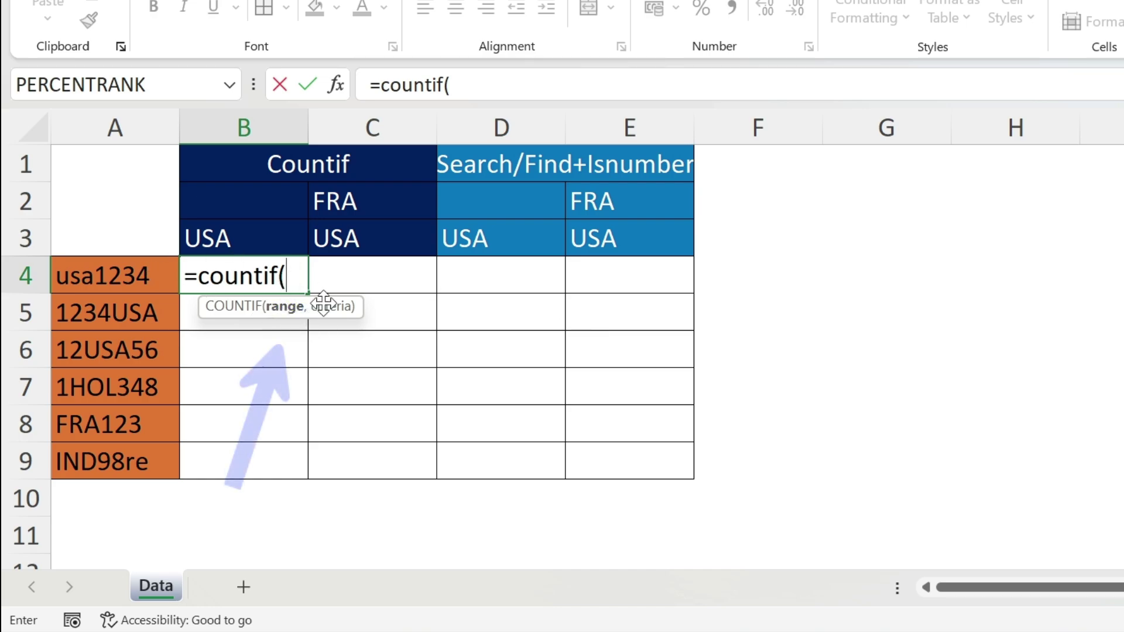
pyautogui.click(123, 273)
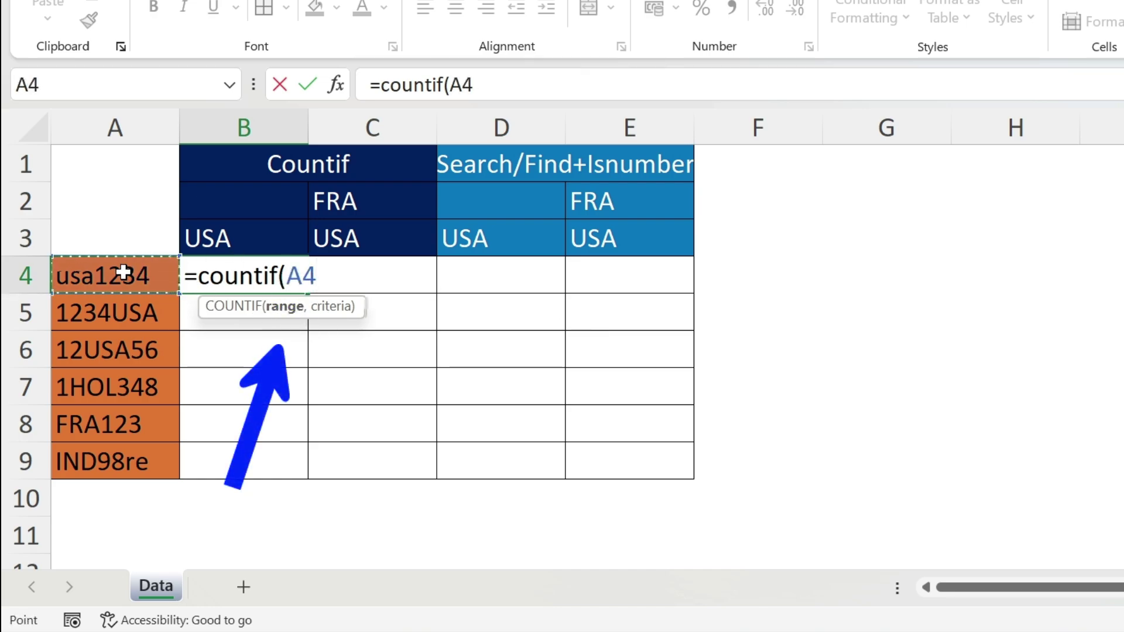
pyautogui.write(',"*')
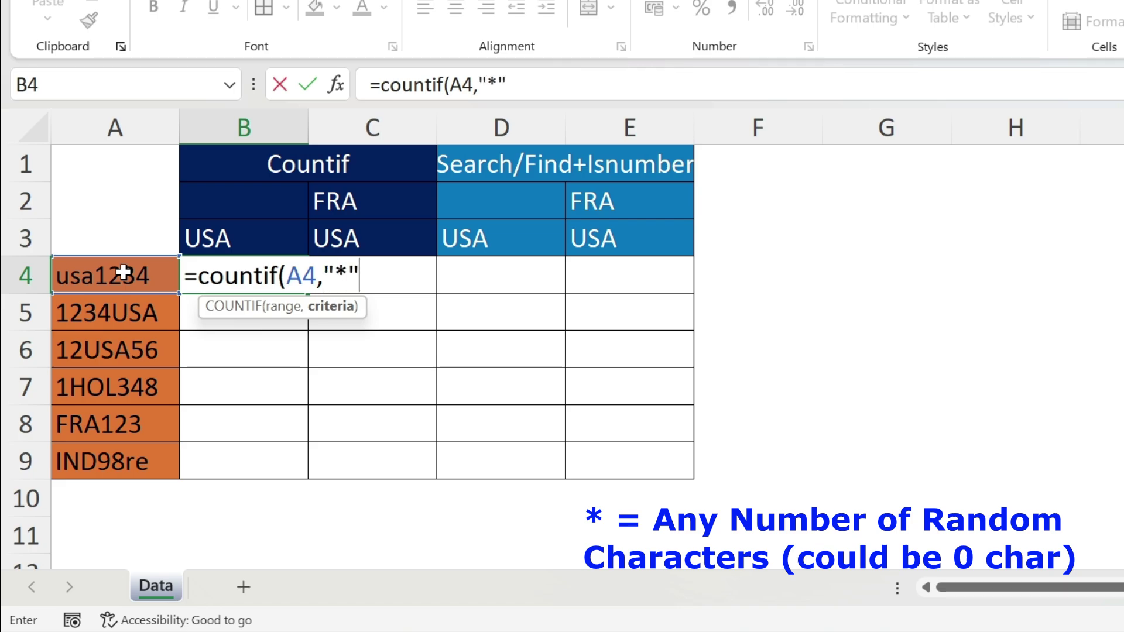
pyautogui.write('&')
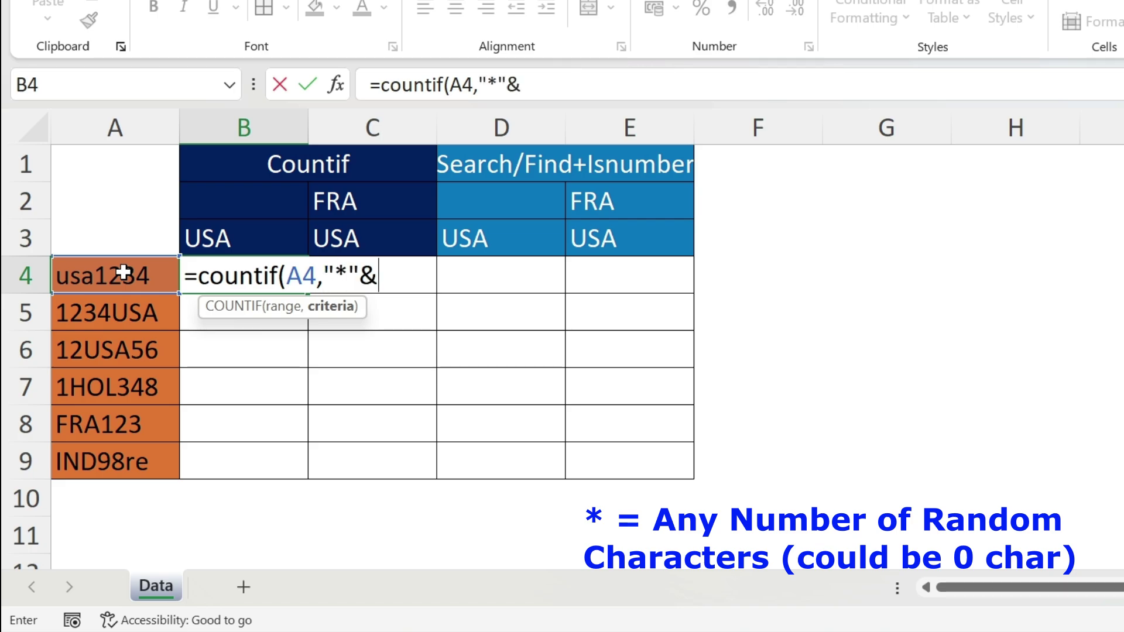
pyautogui.click(211, 239)
pyautogui.press('F4')
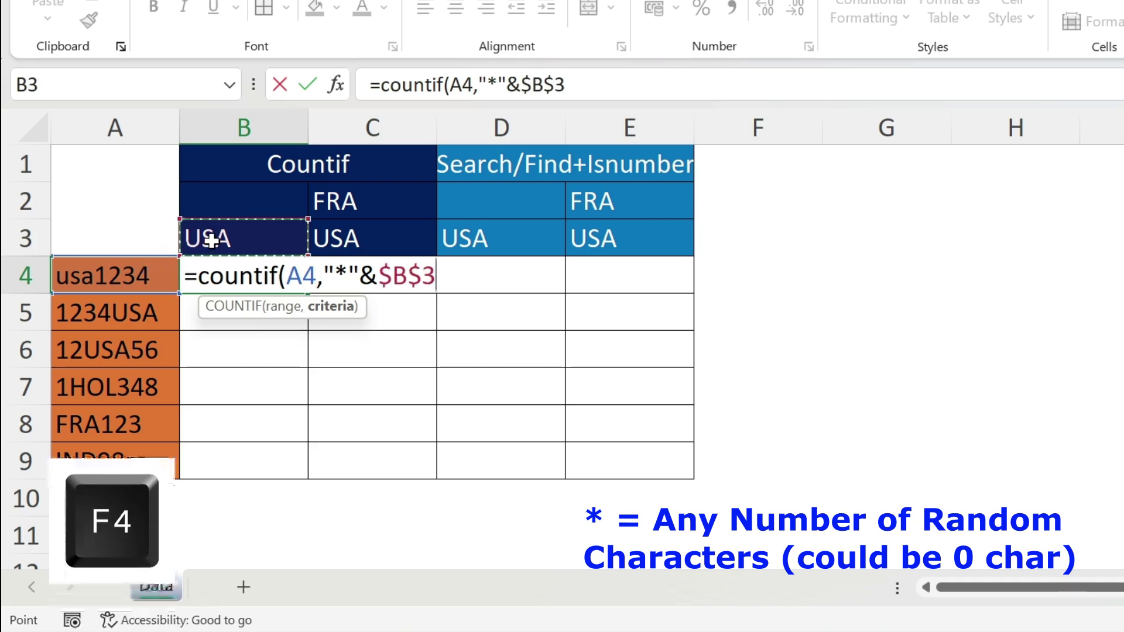
pyautogui.write('&"')
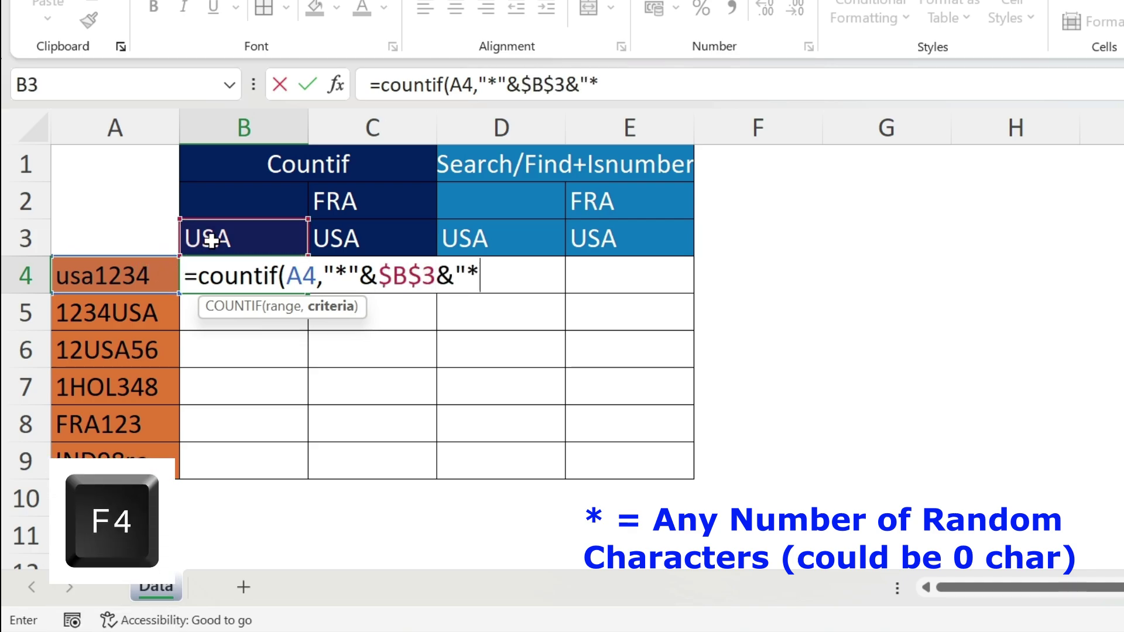
pyautogui.write('*"')
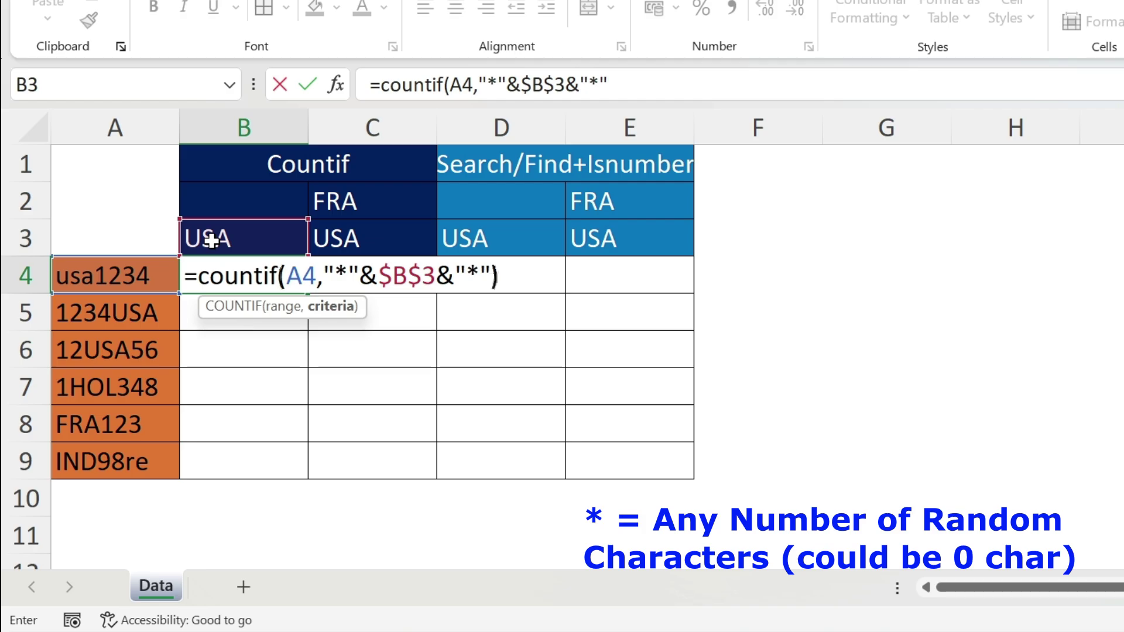
pyautogui.write(')')
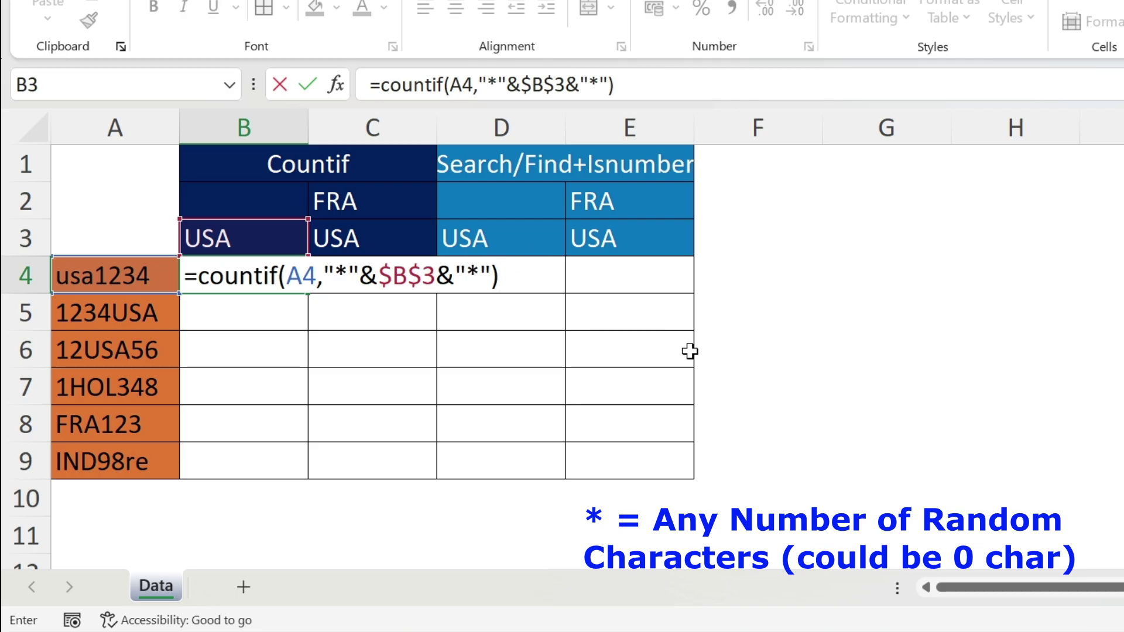
pyautogui.press('Return')
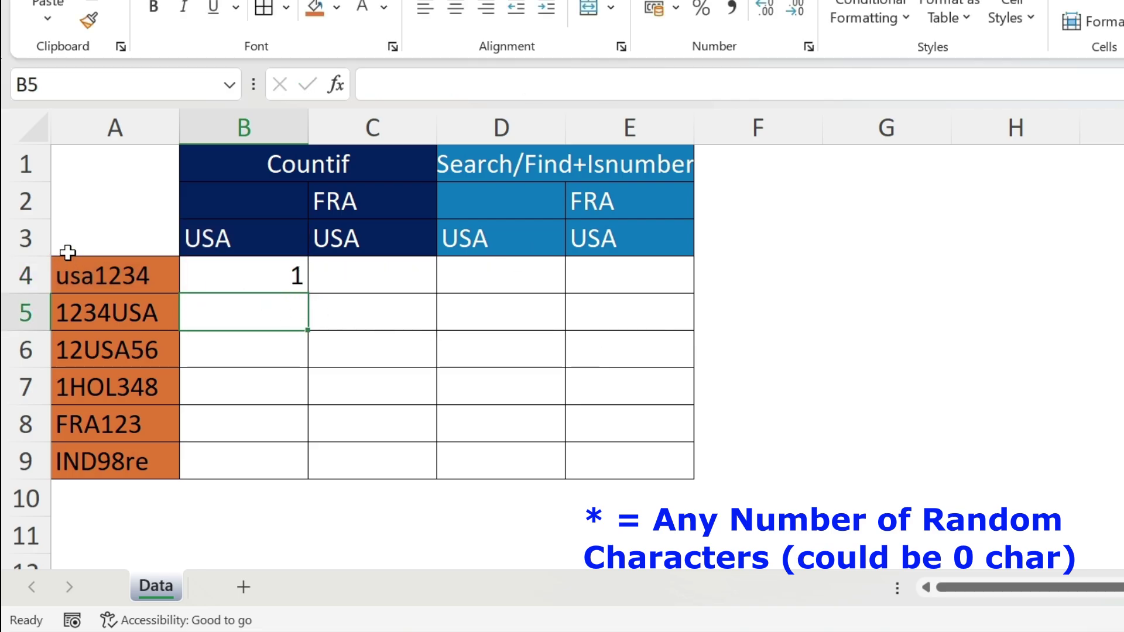
# - Fill the COUNTIF down to B9, then wrap B4 as IF(COUNTIF(...)>0,"Found","")
pyautogui.click(293, 283)
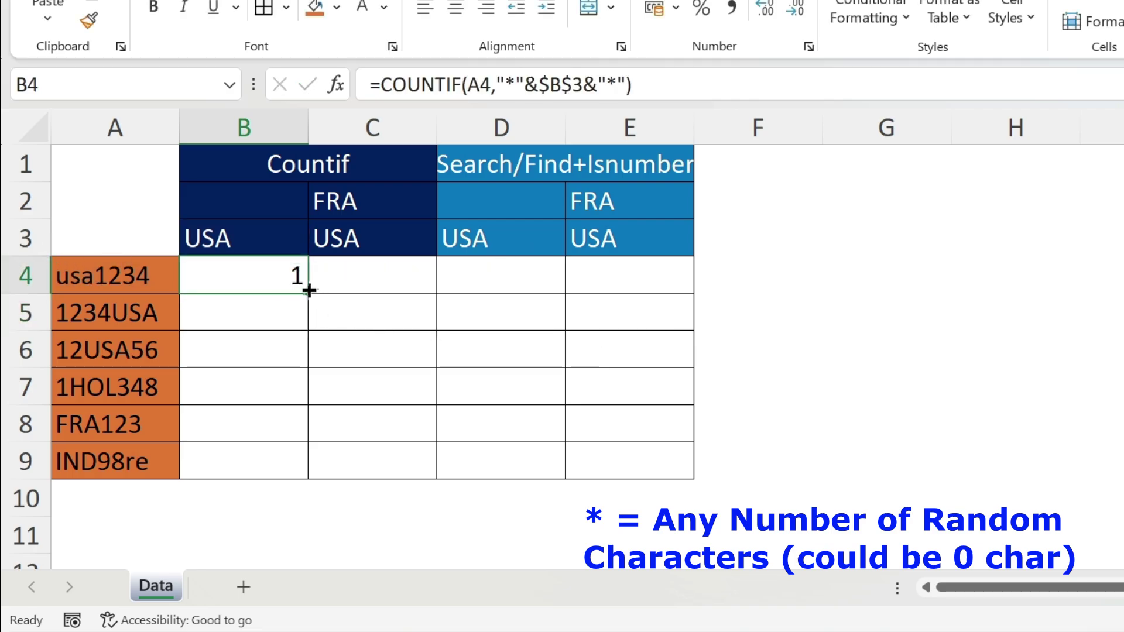
pyautogui.doubleClick(309, 296)
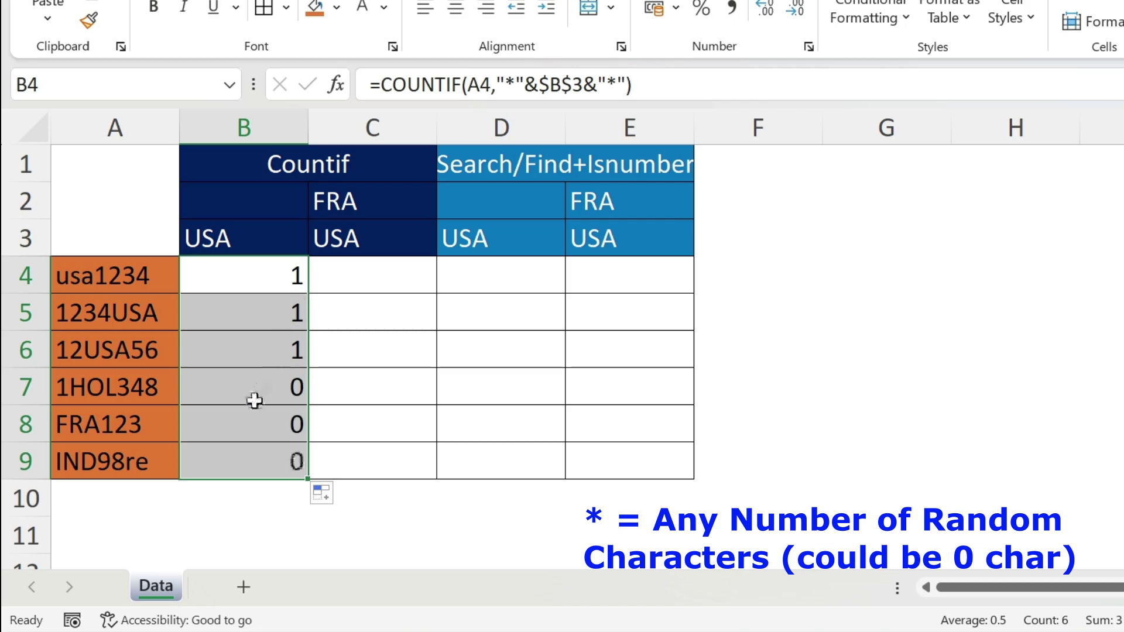
pyautogui.click(211, 271)
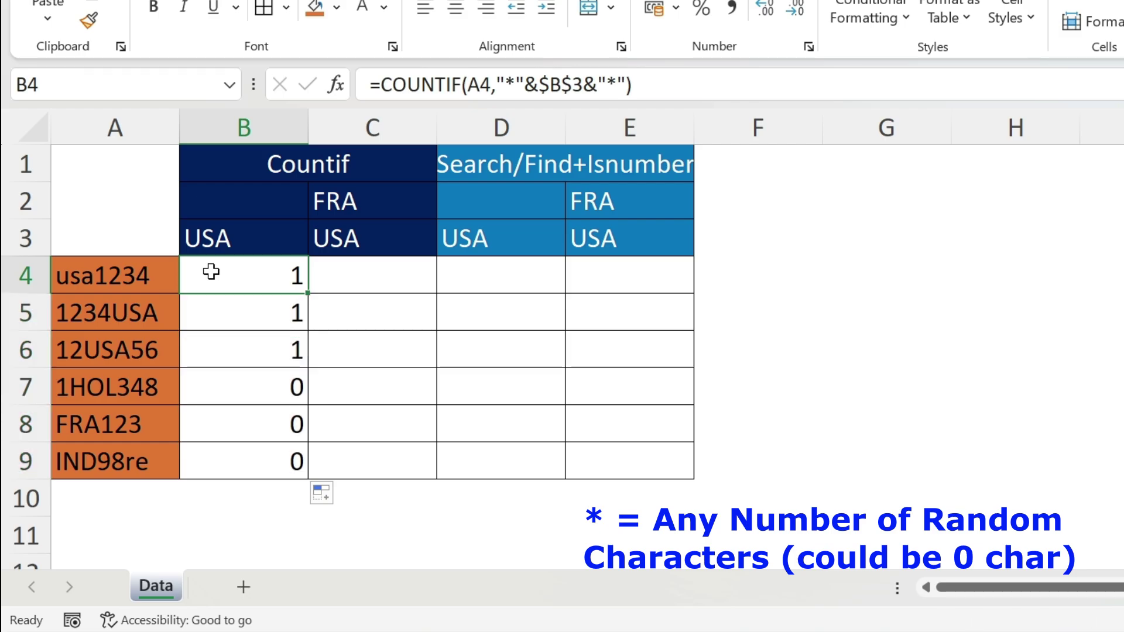
pyautogui.click(379, 87)
pyautogui.write('if(')
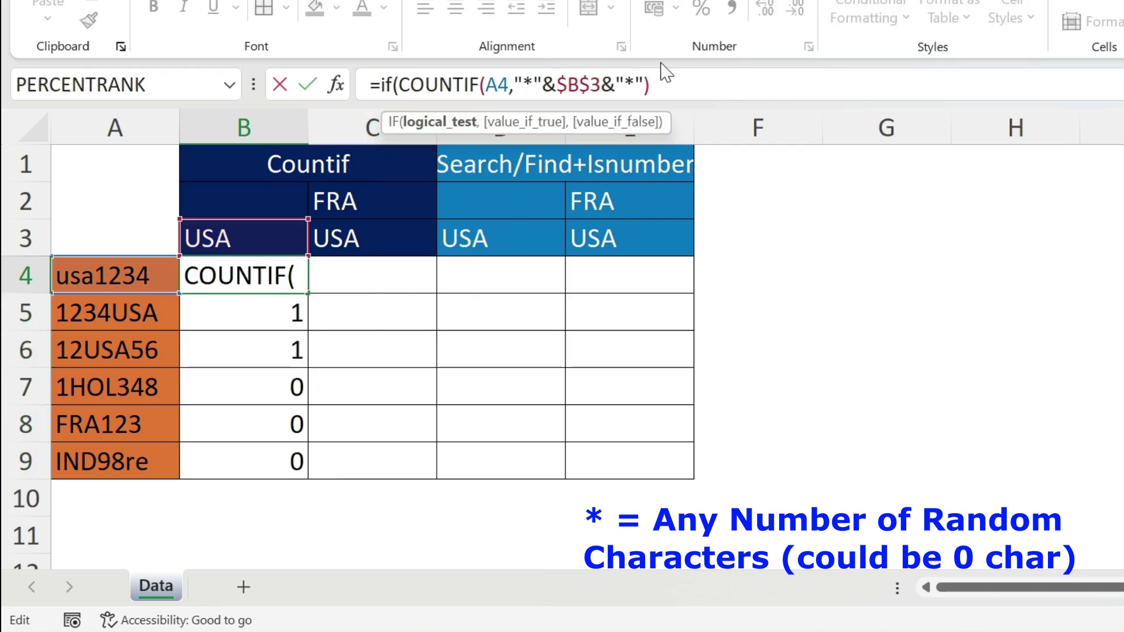
pyautogui.click(663, 84)
pyautogui.write('>0')
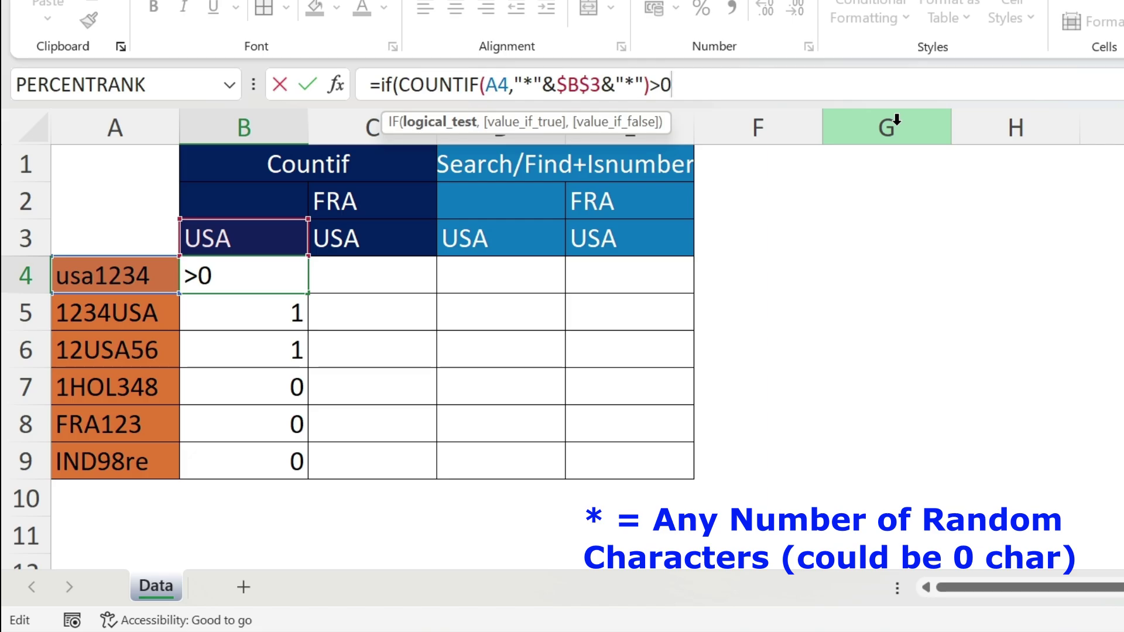
pyautogui.write(',"Fo')
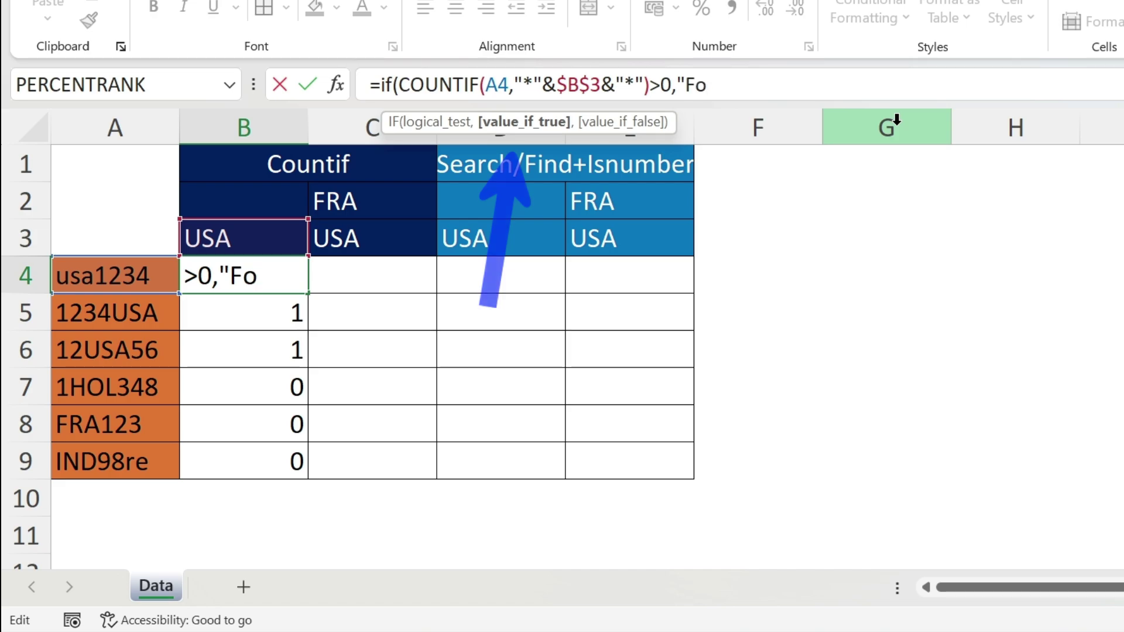
pyautogui.write('und",""')
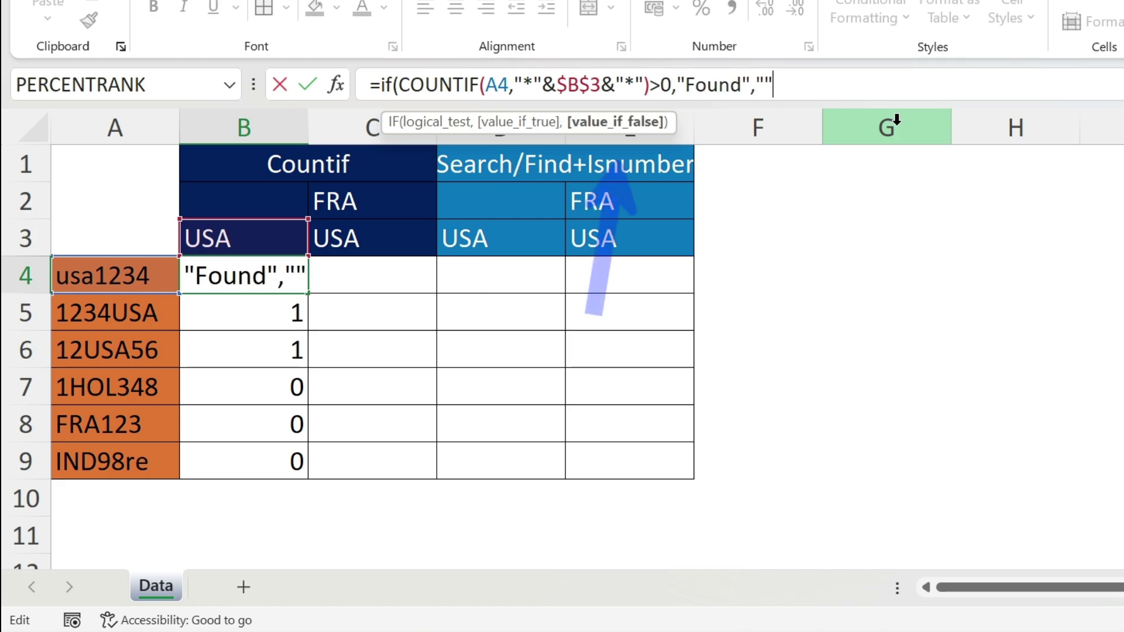
pyautogui.write(')')
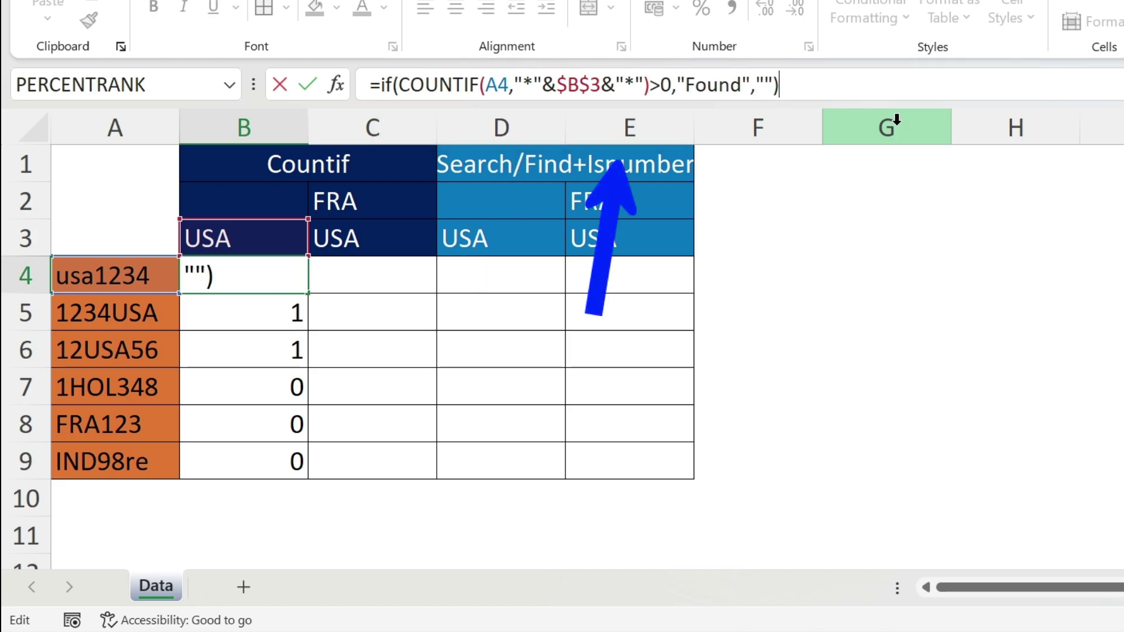
pyautogui.press('Return')
pyautogui.click(222, 280)
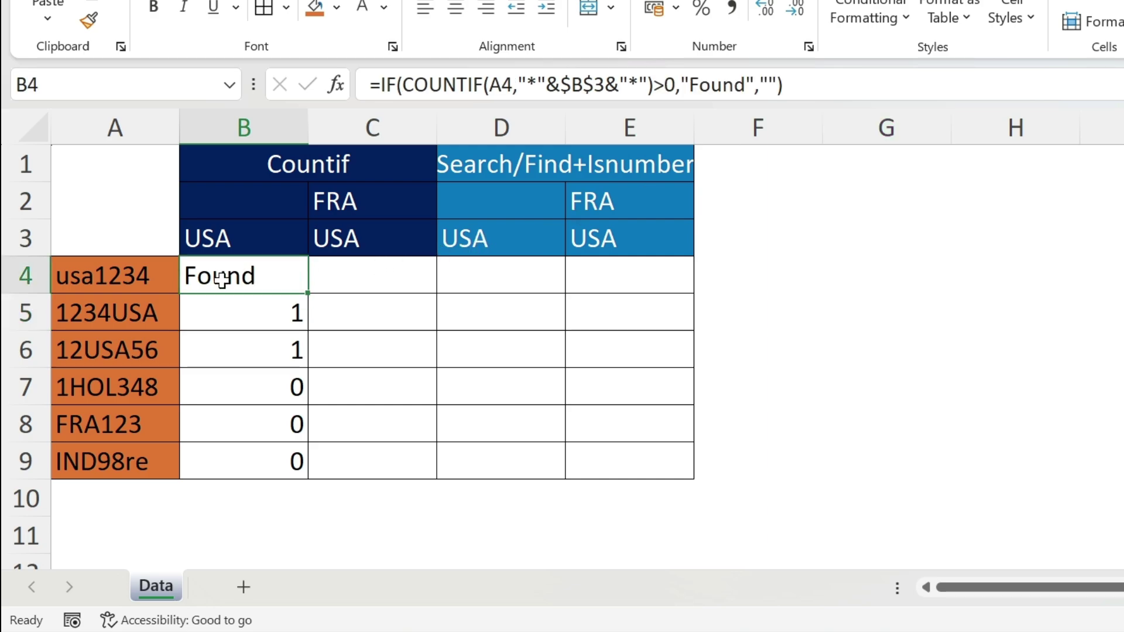
# - Fill Found to B9, then change B4's criteria to $B$3&"*" and refill so only B4 shows Found
pyautogui.doubleClick(308, 293)
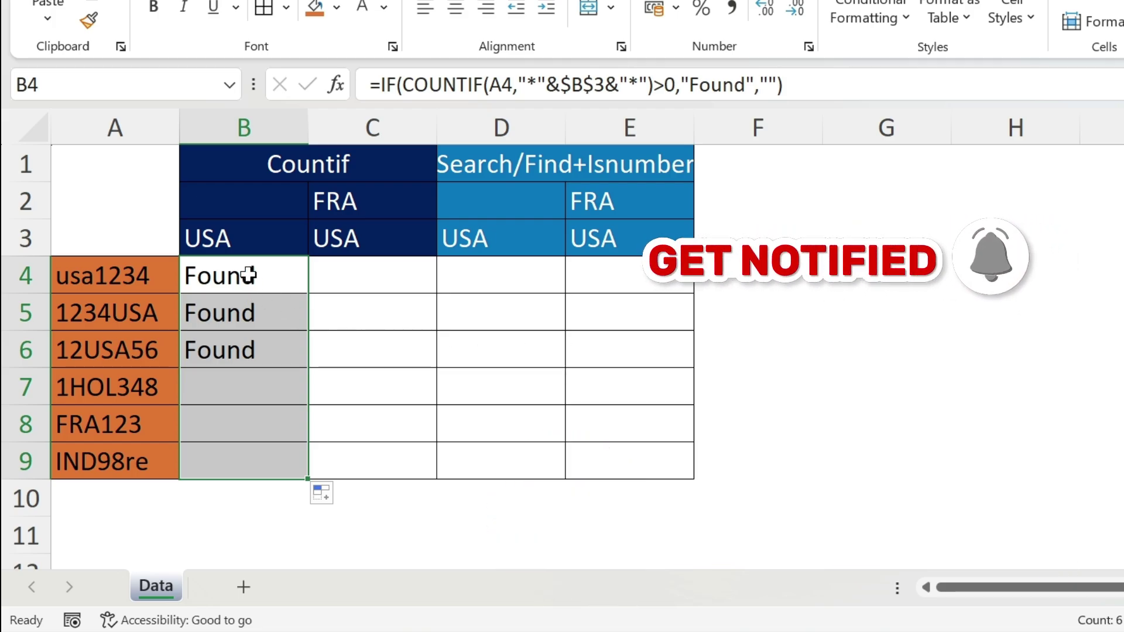
pyautogui.click(249, 276)
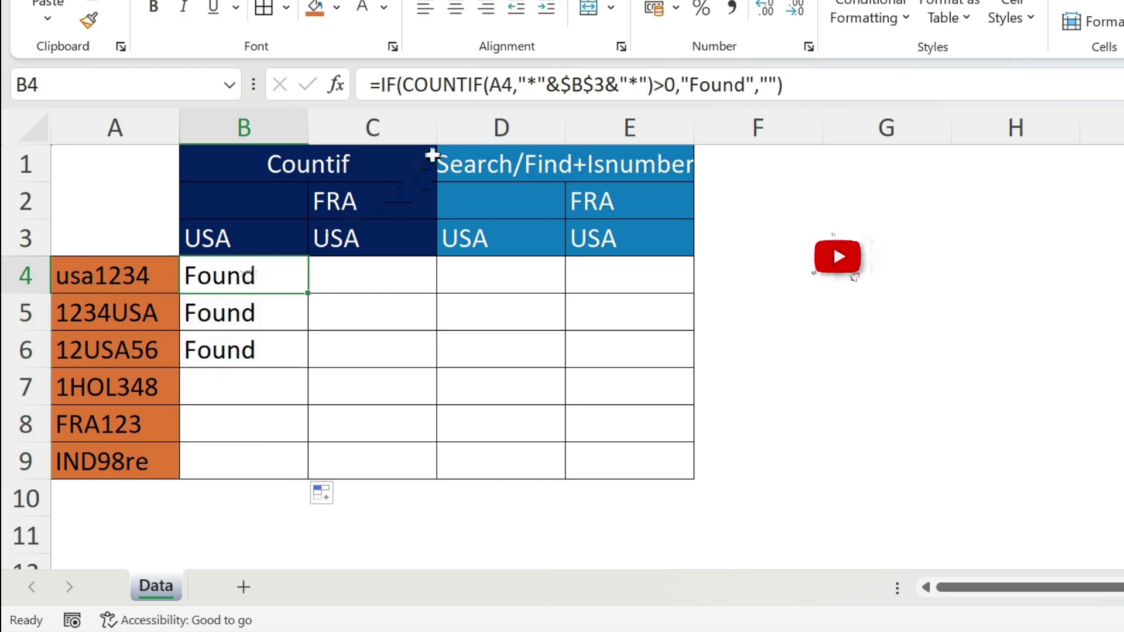
pyautogui.click(561, 85)
pyautogui.press('BackSpace')
pyautogui.press('BackSpace')
pyautogui.press('BackSpace')
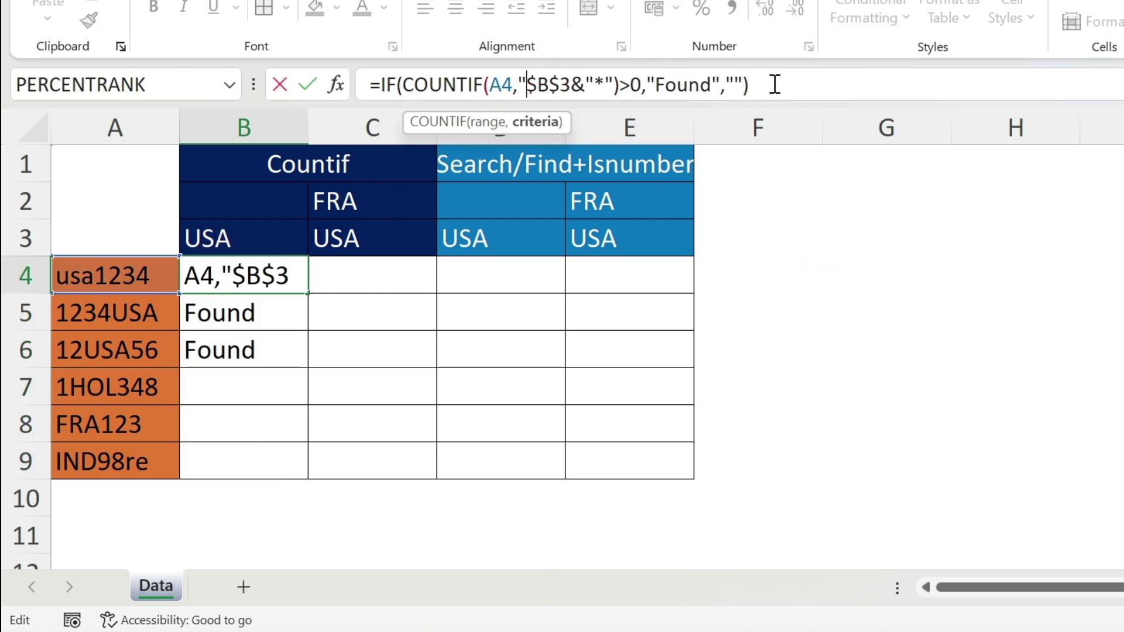
pyautogui.press('BackSpace')
pyautogui.press('Return')
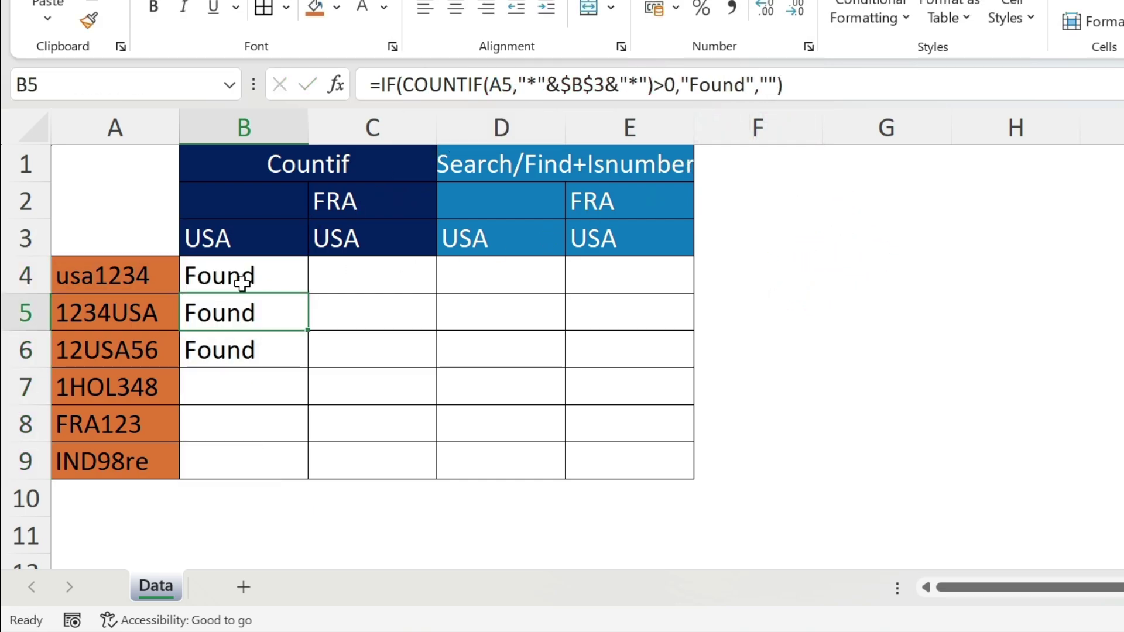
pyautogui.click(240, 284)
pyautogui.doubleClick(309, 294)
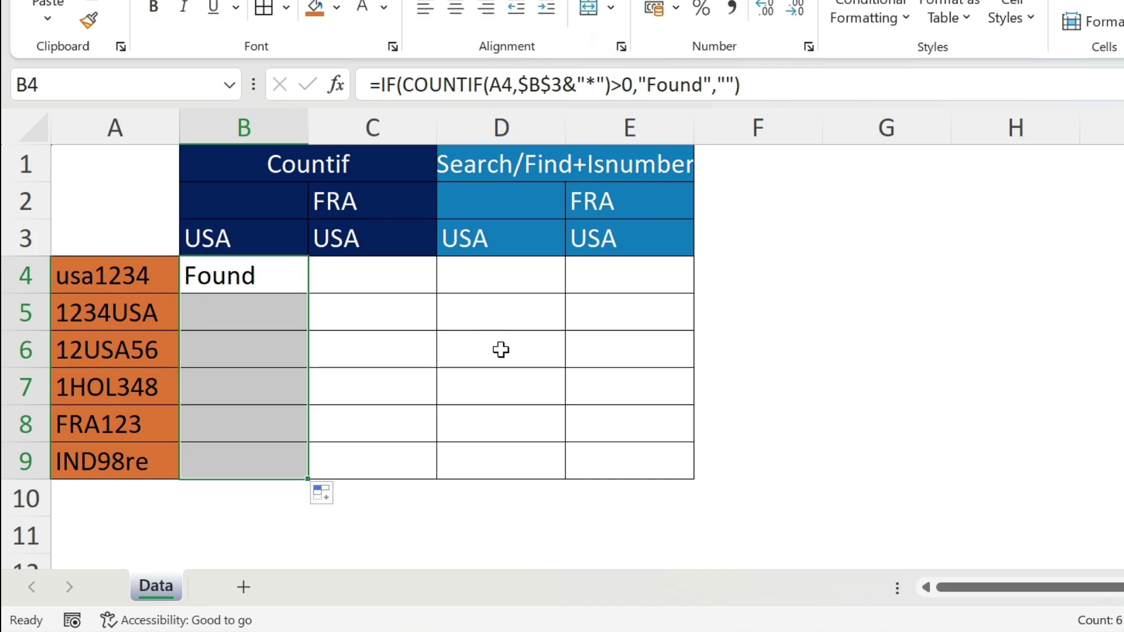
# - Try a "??" wildcard before $B$3 filled to B9, then undo back to "*"&$B$3&"*"
pyautogui.hotkey('ctrl', 'z')
pyautogui.hotkey('ctrl', 'z')
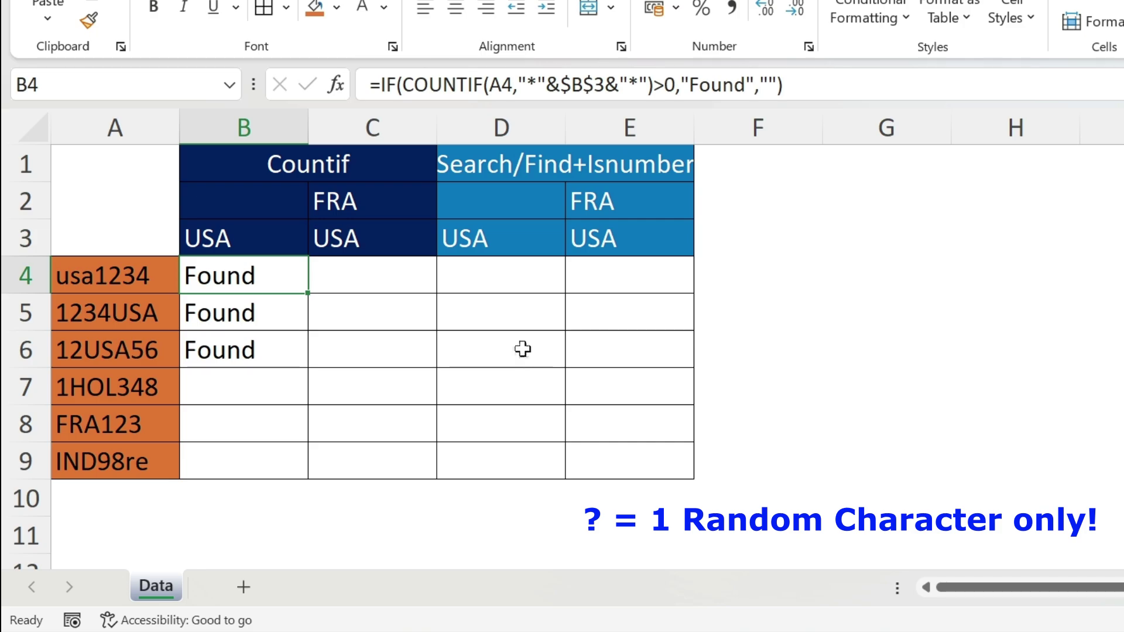
pyautogui.click(537, 85)
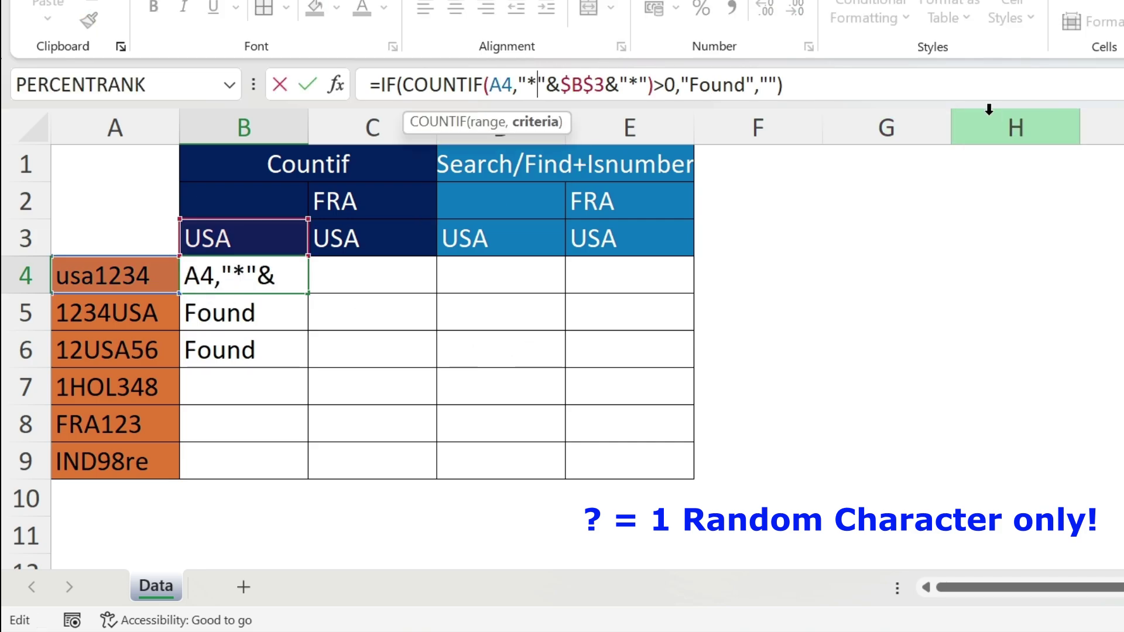
pyautogui.press('BackSpace')
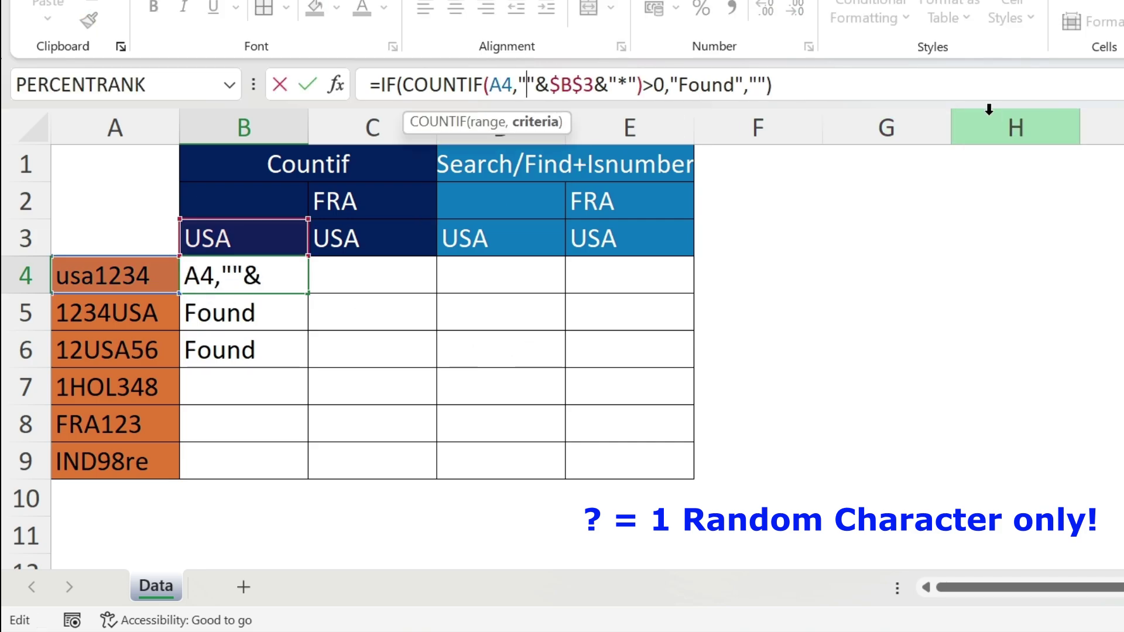
pyautogui.write('??')
pyautogui.press('Return')
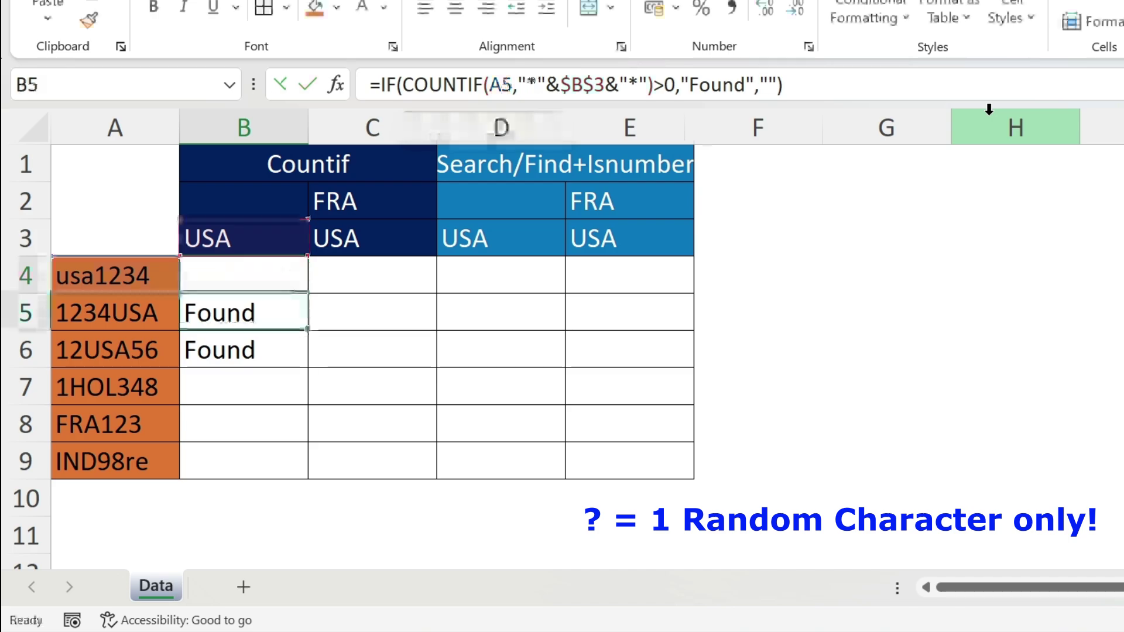
pyautogui.click(269, 281)
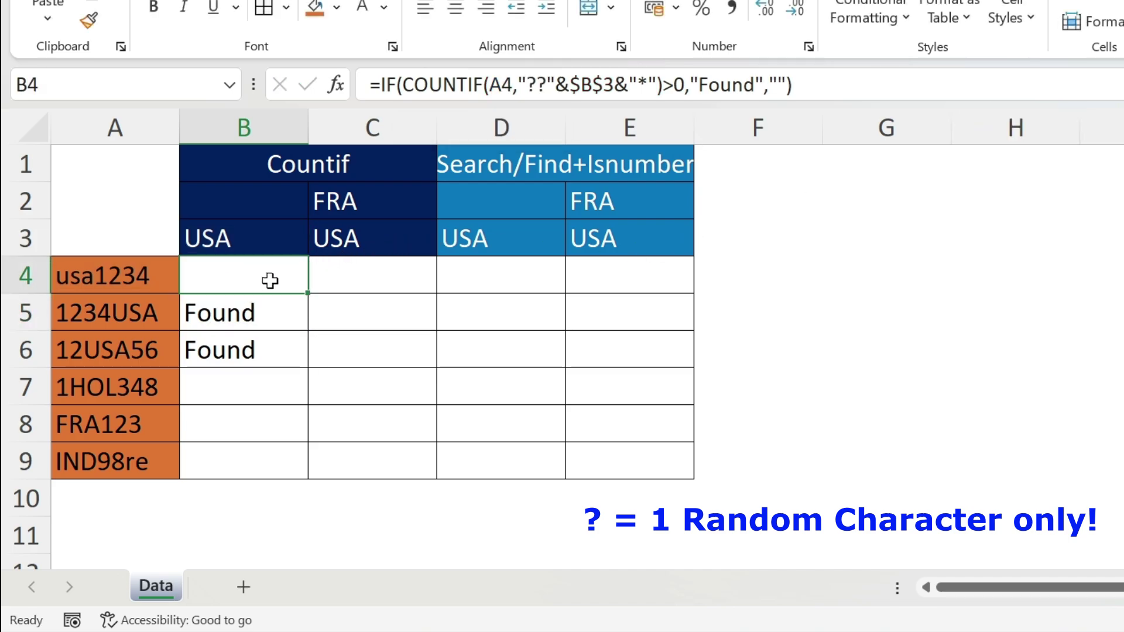
pyautogui.doubleClick(307, 294)
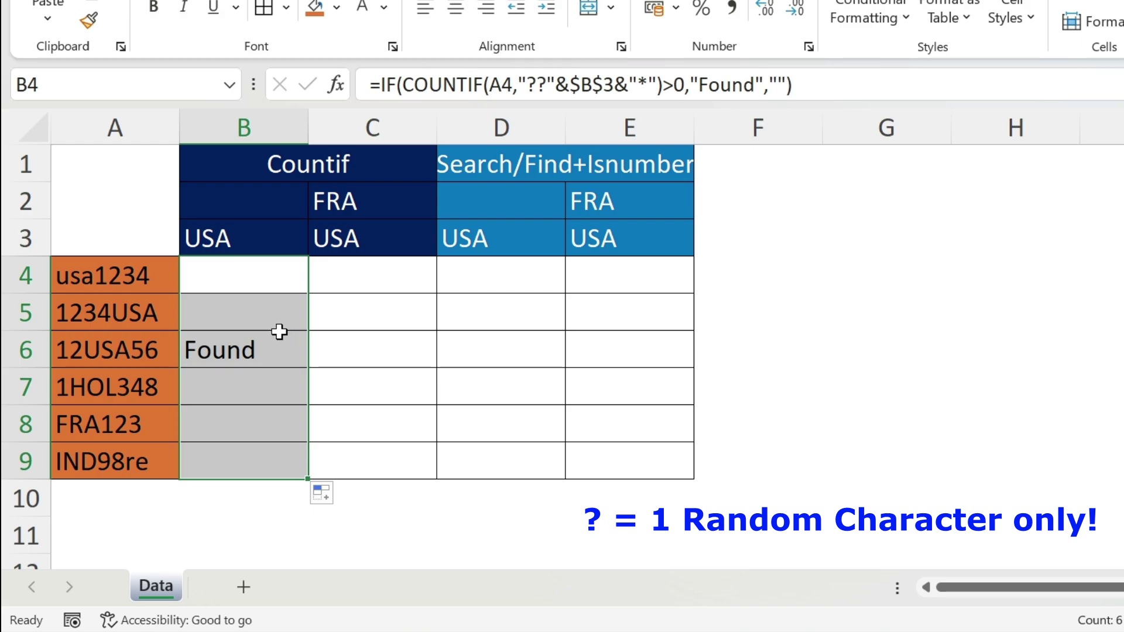
pyautogui.hotkey('ctrl', 'z')
pyautogui.hotkey('ctrl', 'z')
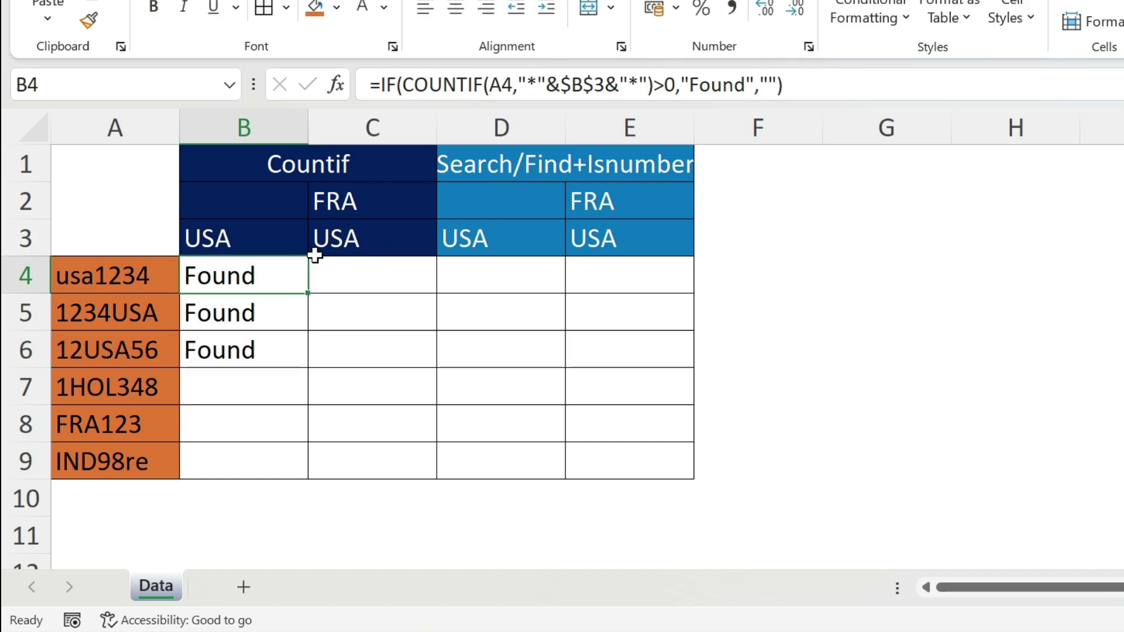
# - Copy B4's Found formula into C4
pyautogui.moveTo(844, 73); pyautogui.dragTo(370, 85)
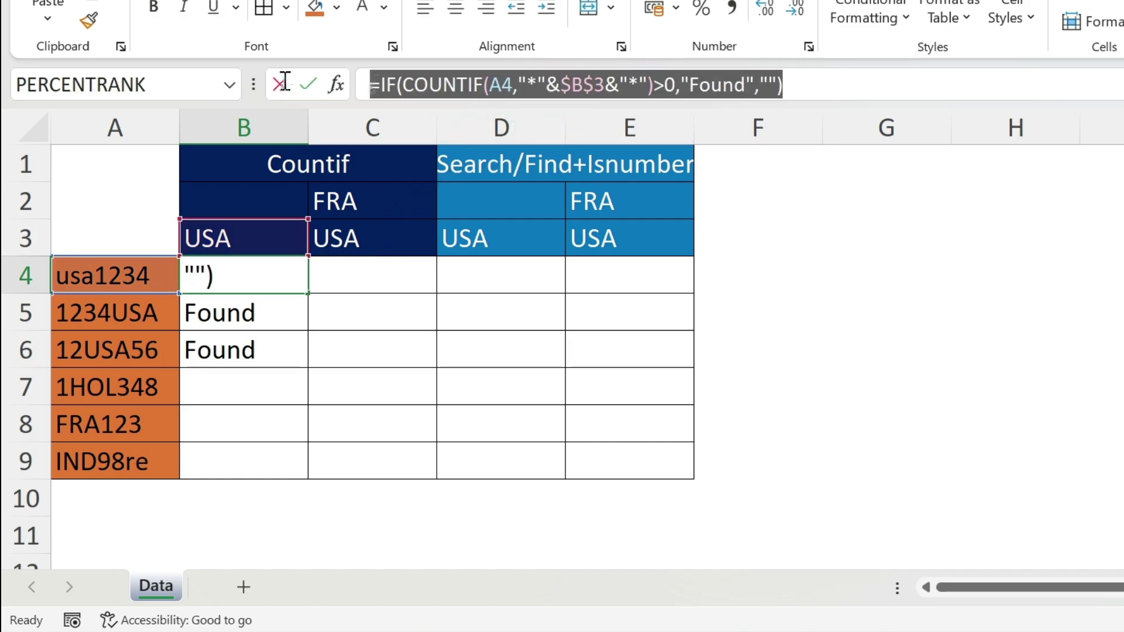
pyautogui.hotkey('ctrl', 'c')
pyautogui.press('Escape')
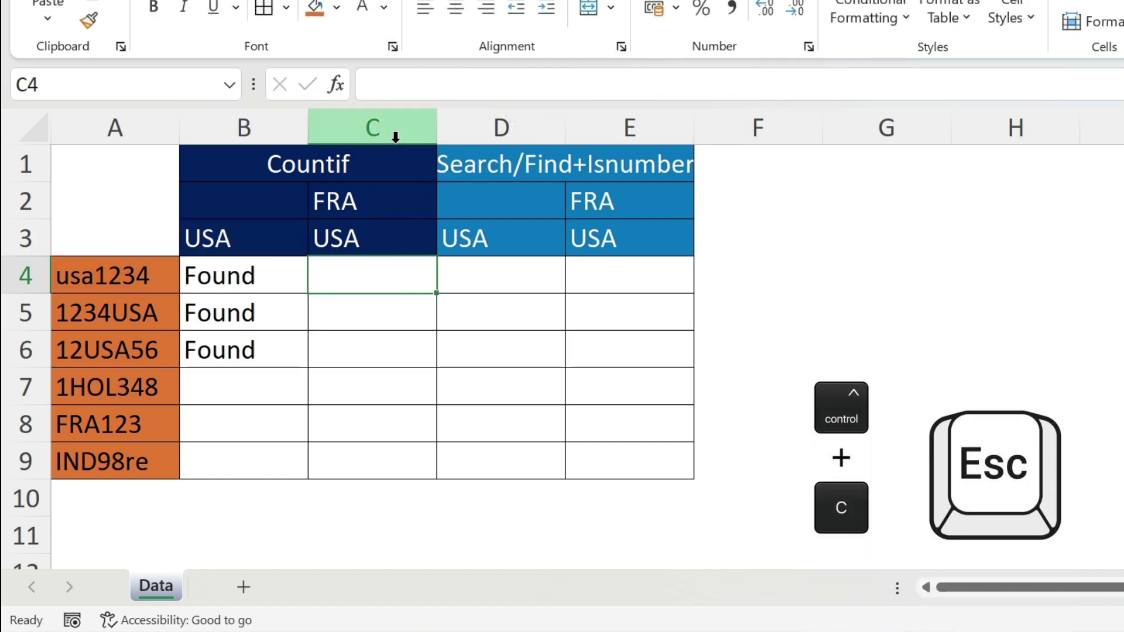
pyautogui.click(426, 81)
pyautogui.hotkey('ctrl', 'v')
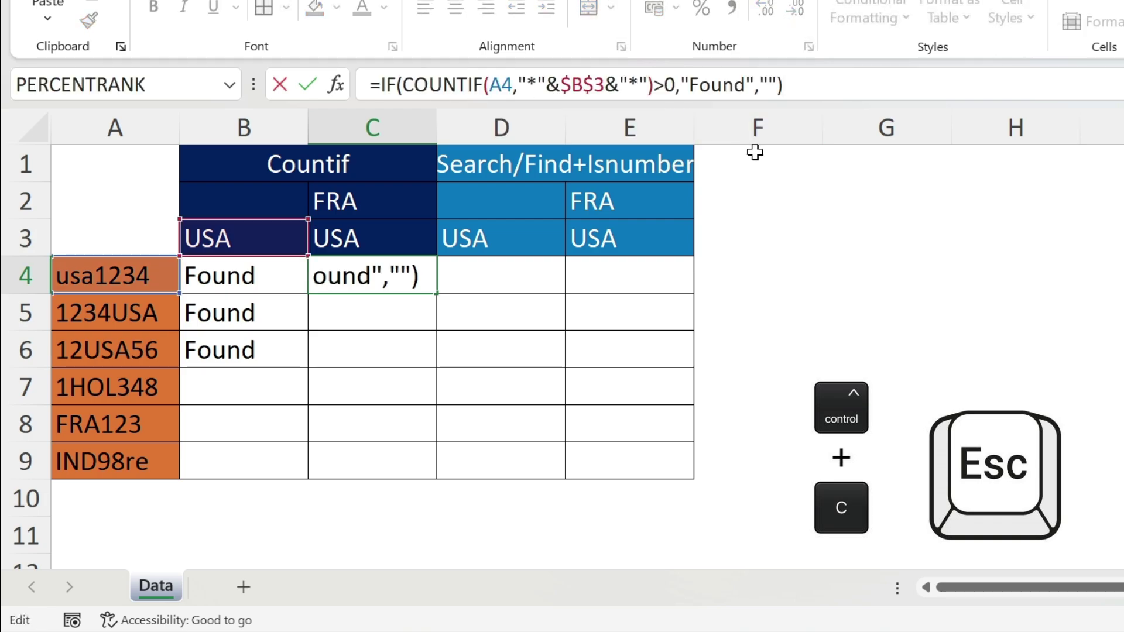
pyautogui.press('Return')
# - Add a second COUNTIF in C4 with criteria on $C$3 and $C$2, then fill to C9
pyautogui.click(406, 265)
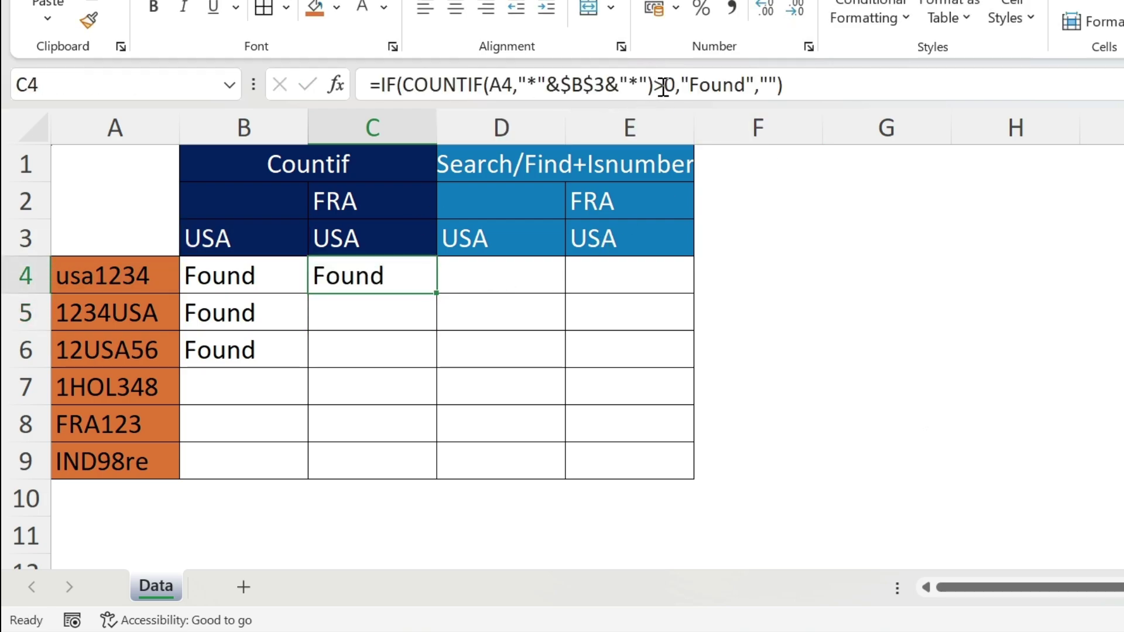
pyautogui.moveTo(660, 85); pyautogui.dragTo(402, 85)
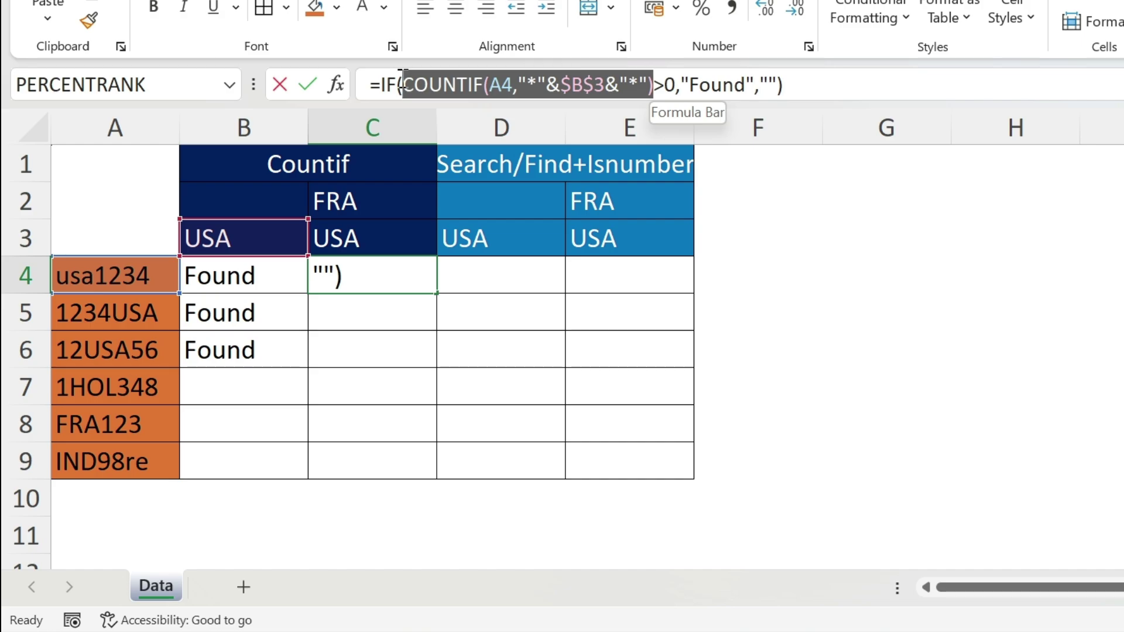
pyautogui.click(655, 86)
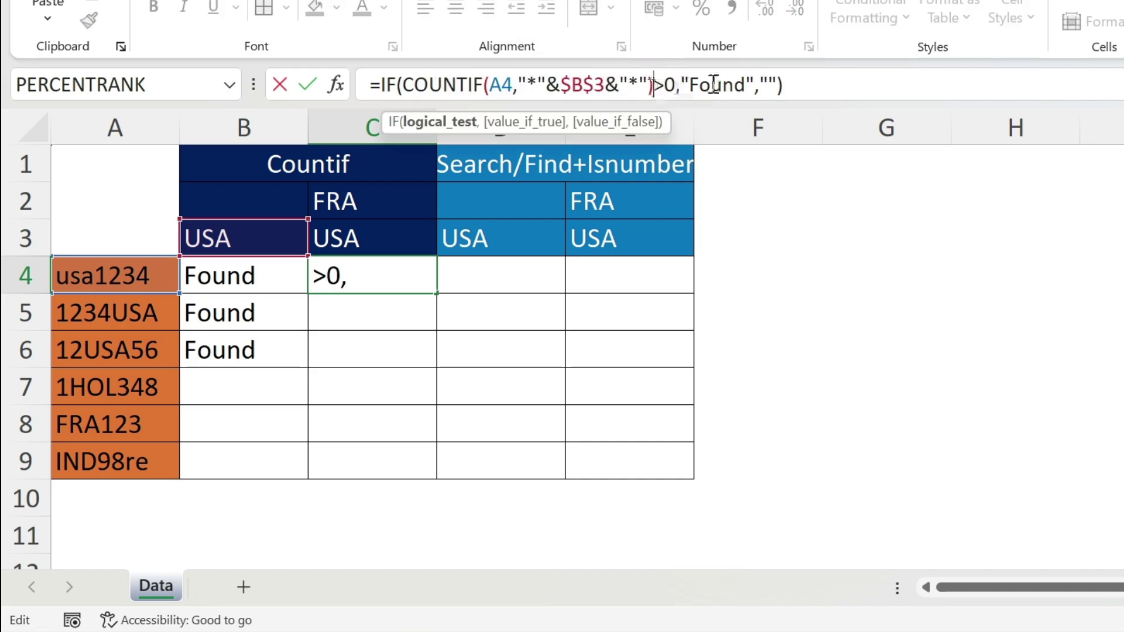
pyautogui.write('+')
pyautogui.hotkey('ctrl', 'v')
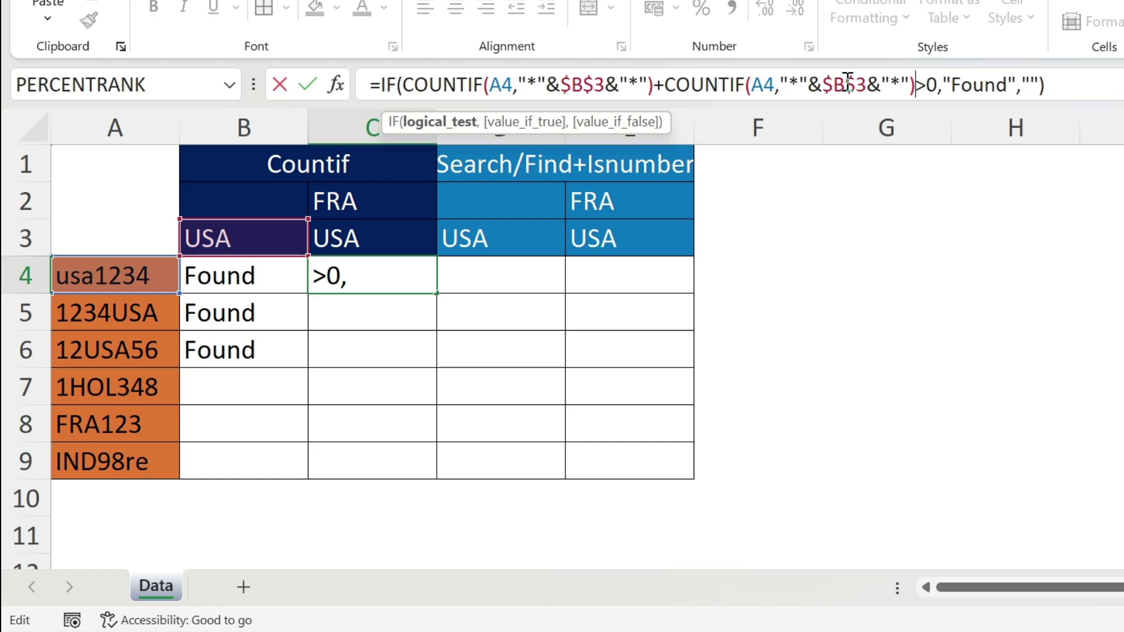
pyautogui.click(593, 82)
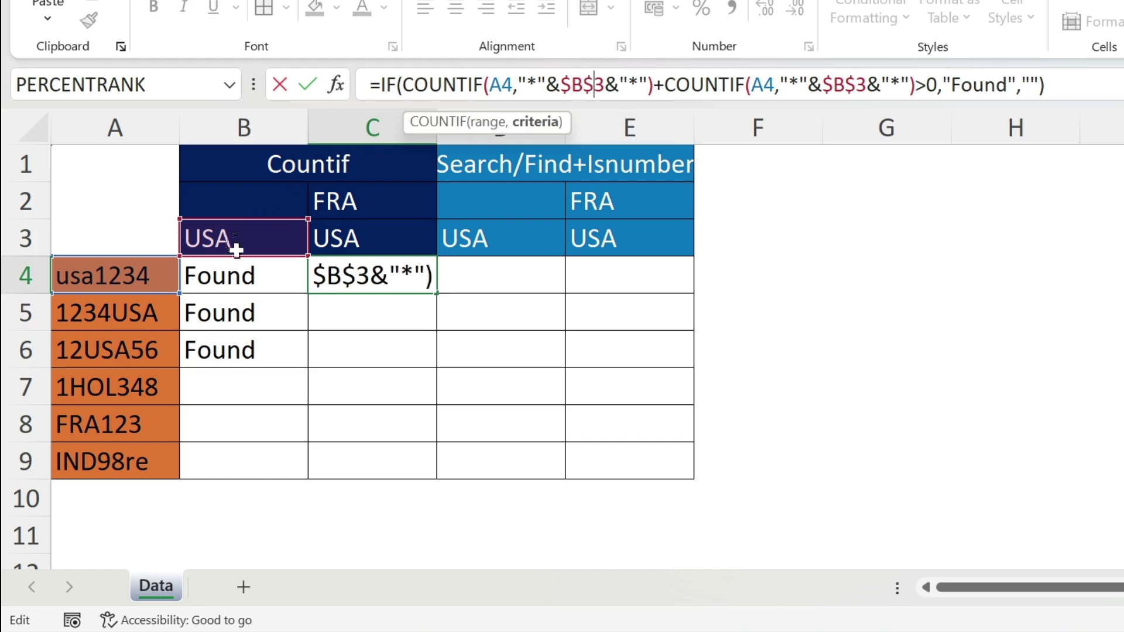
pyautogui.moveTo(239, 256); pyautogui.dragTo(368, 256)
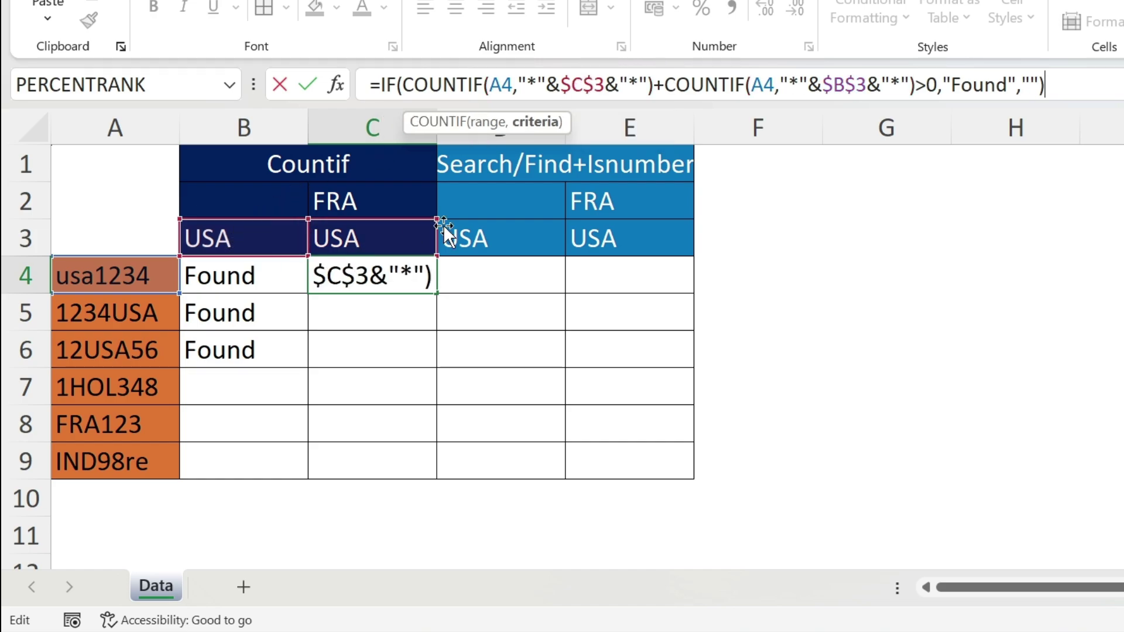
pyautogui.click(850, 94)
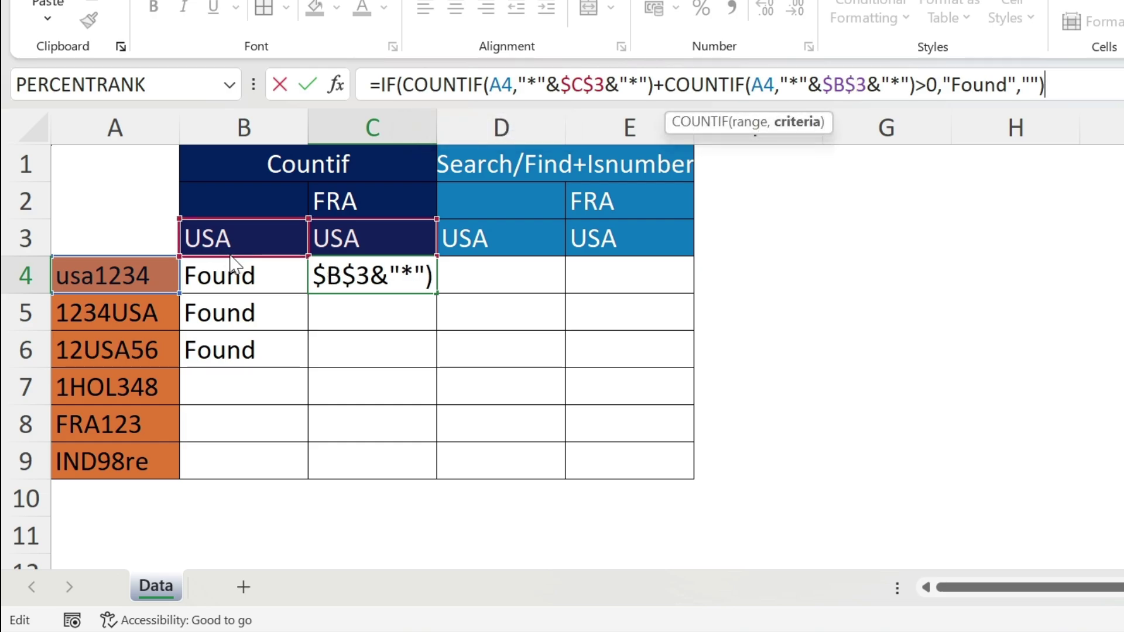
pyautogui.moveTo(229, 255); pyautogui.dragTo(359, 209)
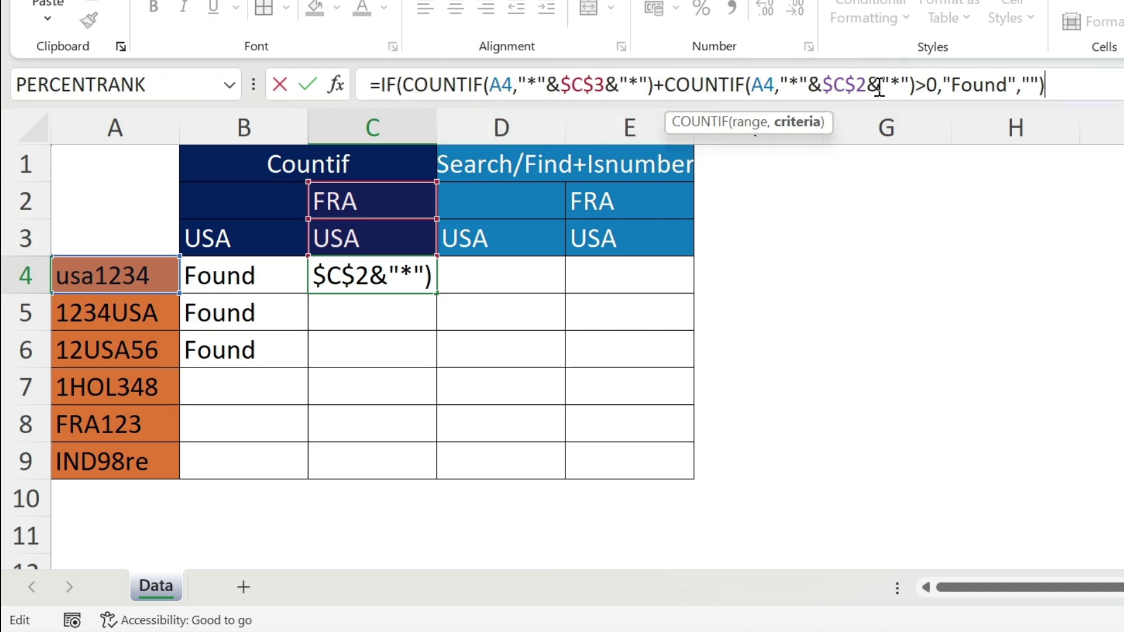
pyautogui.press('Return')
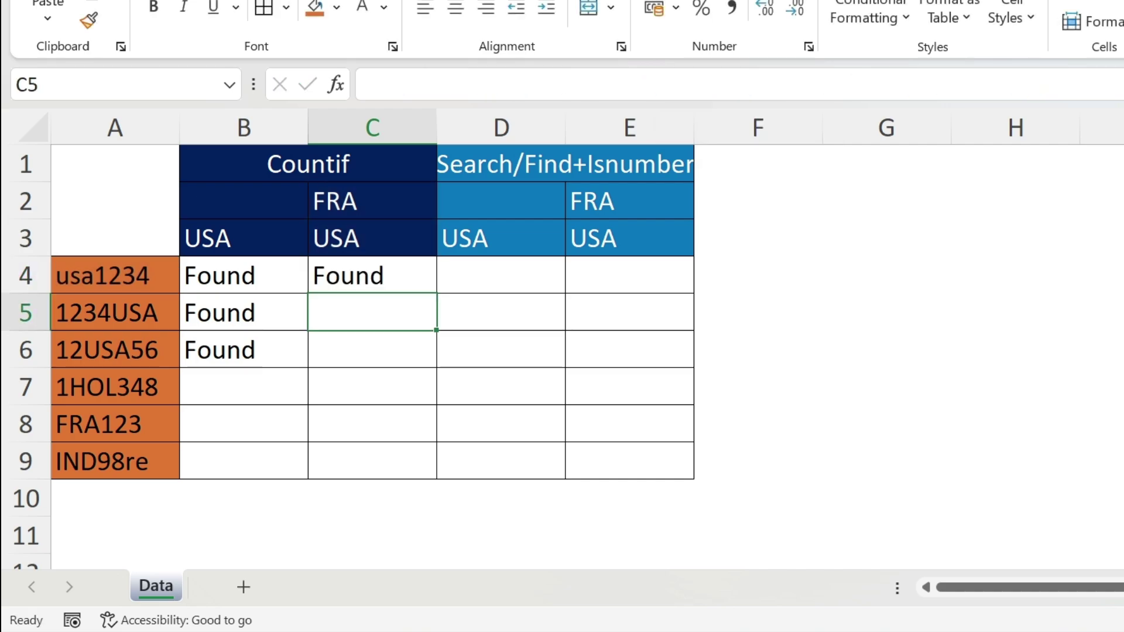
pyautogui.click(421, 284)
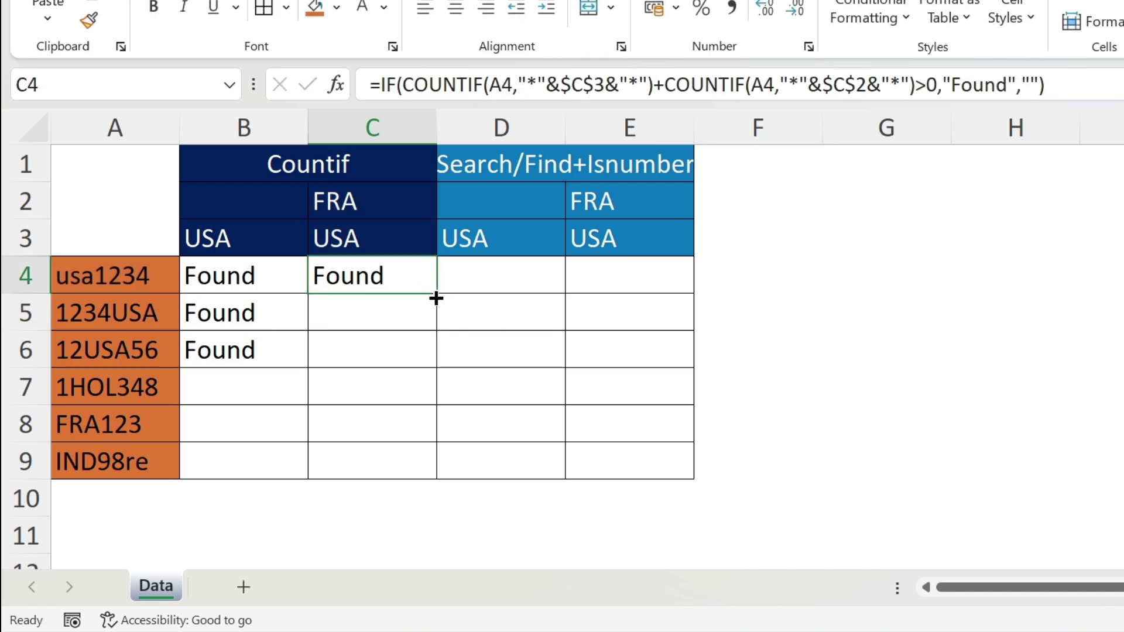
pyautogui.doubleClick(436, 298)
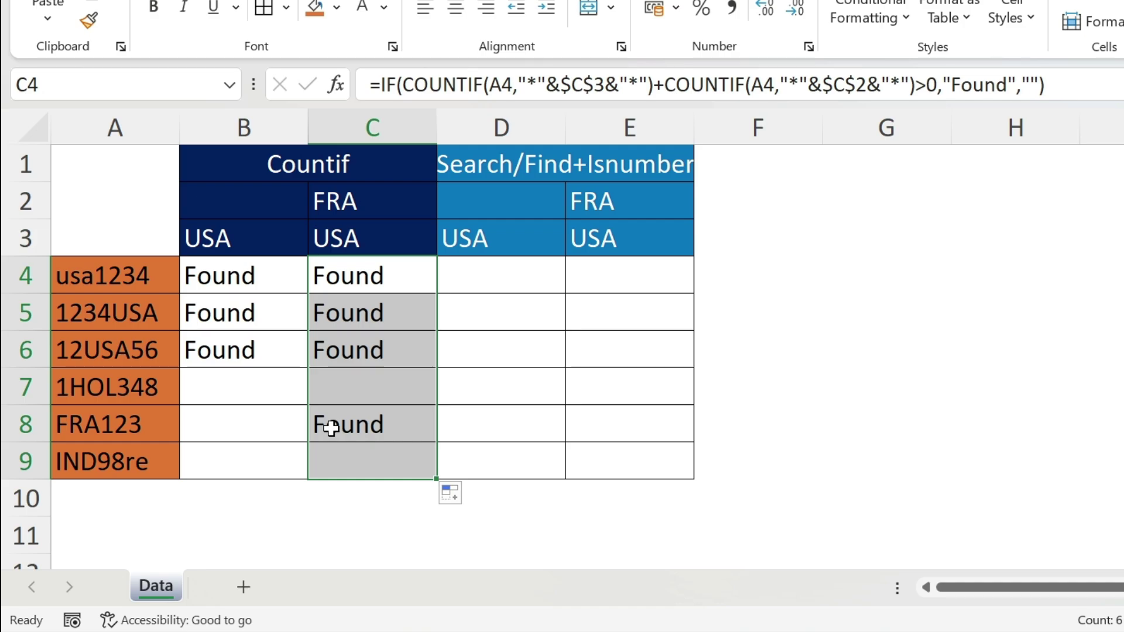
# - Enter =SEARCH($D$3,A4) in F4, returning 1 for usa1234
pyautogui.click(732, 282)
pyautogui.write('=')
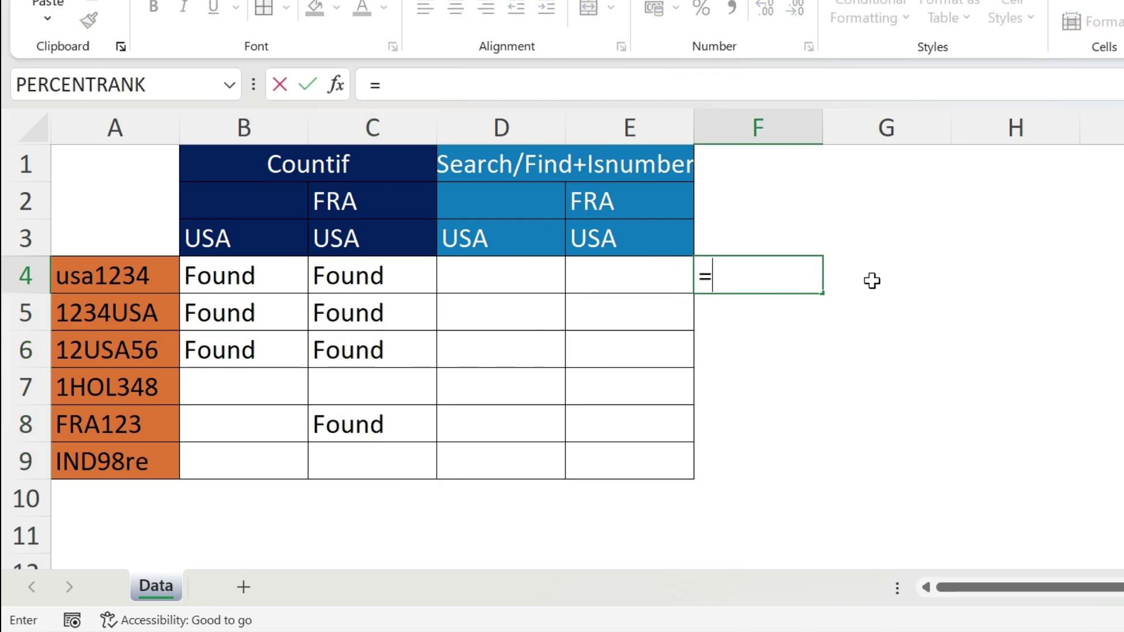
pyautogui.write('search(')
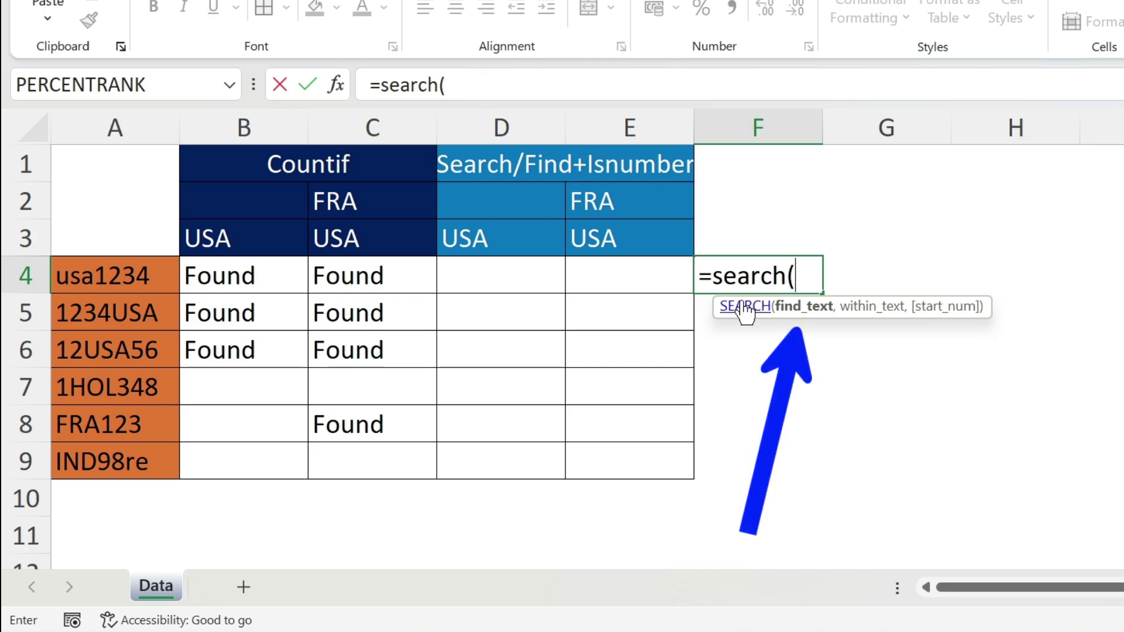
pyautogui.click(515, 237)
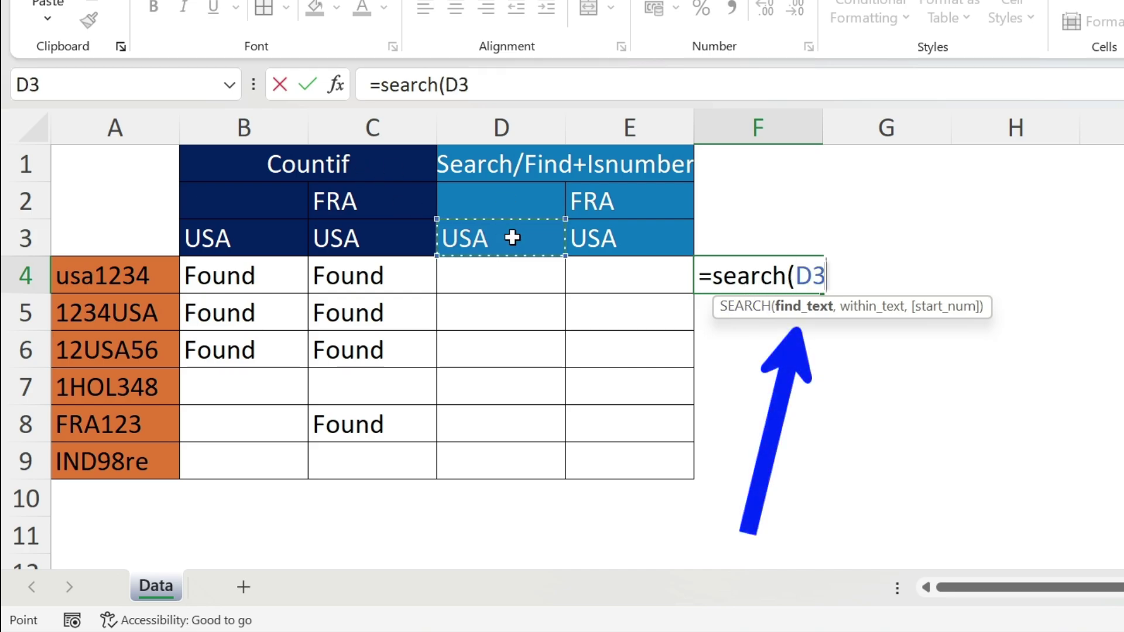
pyautogui.press('F4')
pyautogui.write(',')
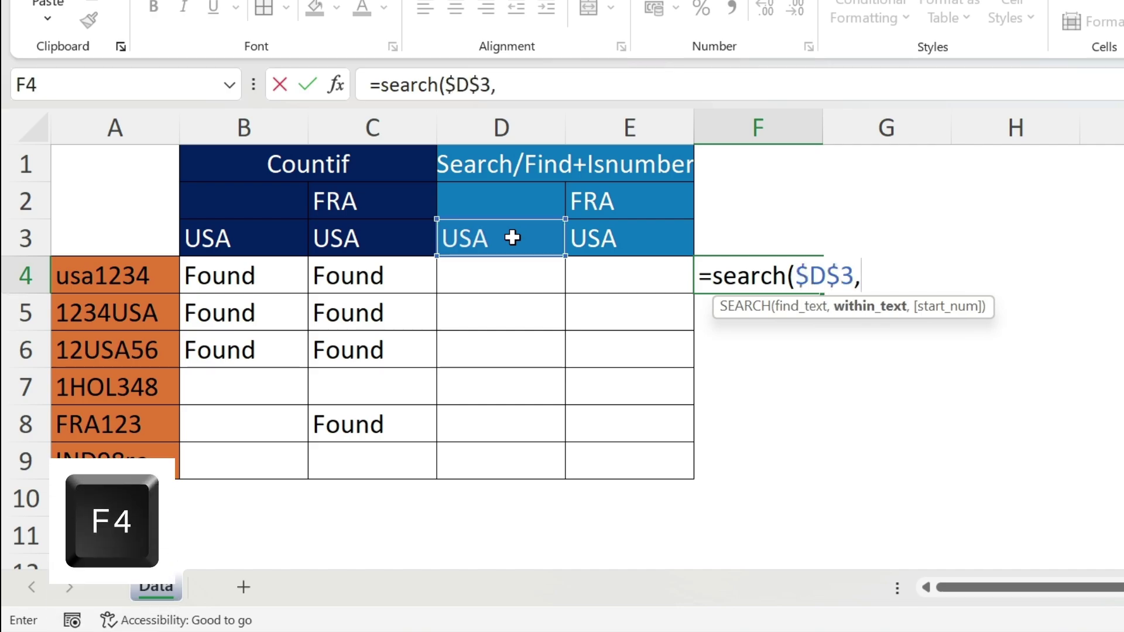
pyautogui.click(100, 274)
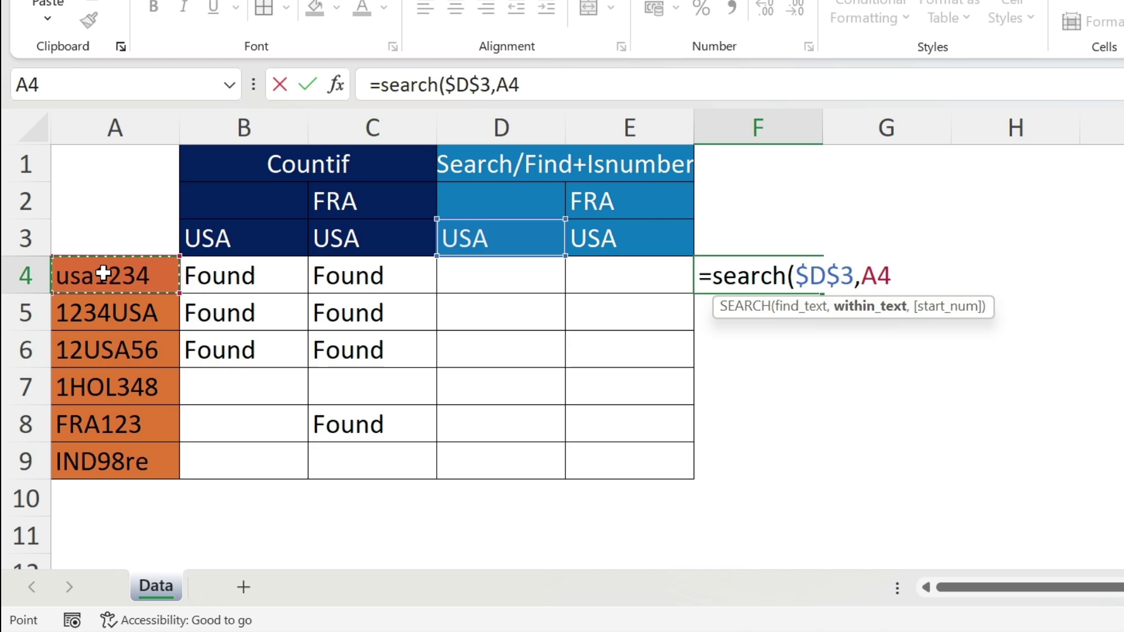
pyautogui.write(')')
pyautogui.press('Return')
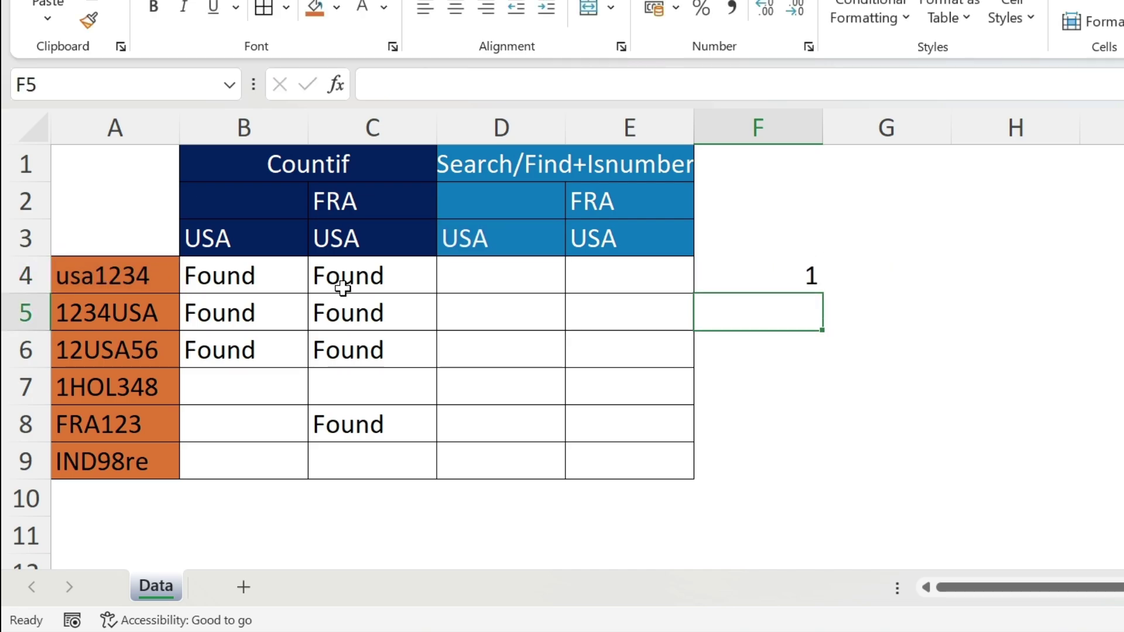
pyautogui.click(808, 276)
# - Fill the SEARCH formula down to F9, giving 1, 5, 3, then #VALUE! errors
pyautogui.moveTo(821, 292); pyautogui.dragTo(785, 462)
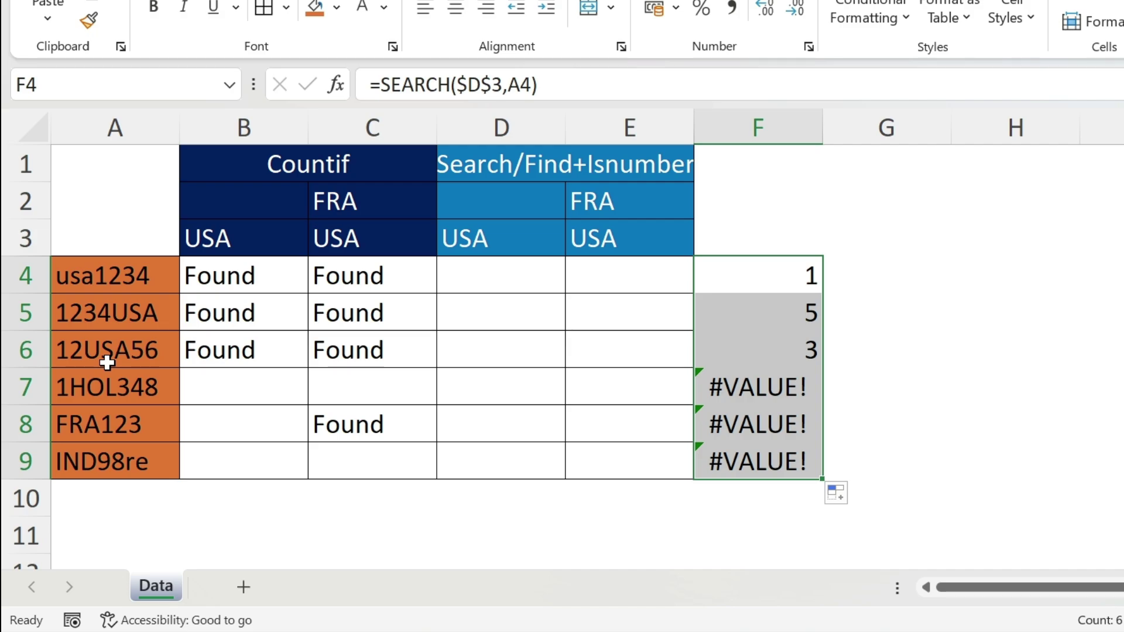
pyautogui.click(758, 263)
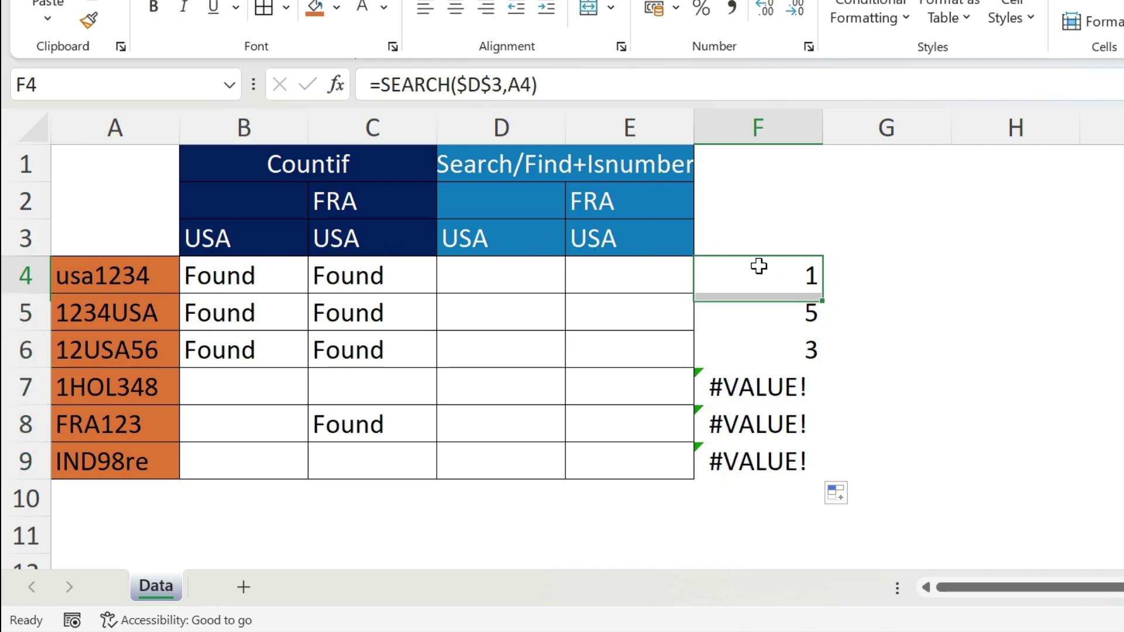
# - Wrap F4 as =ISNUMBER(SEARCH($D$3,A4)) and fill to F9: TRUE for rows 4–6, FALSE below
pyautogui.click(374, 83)
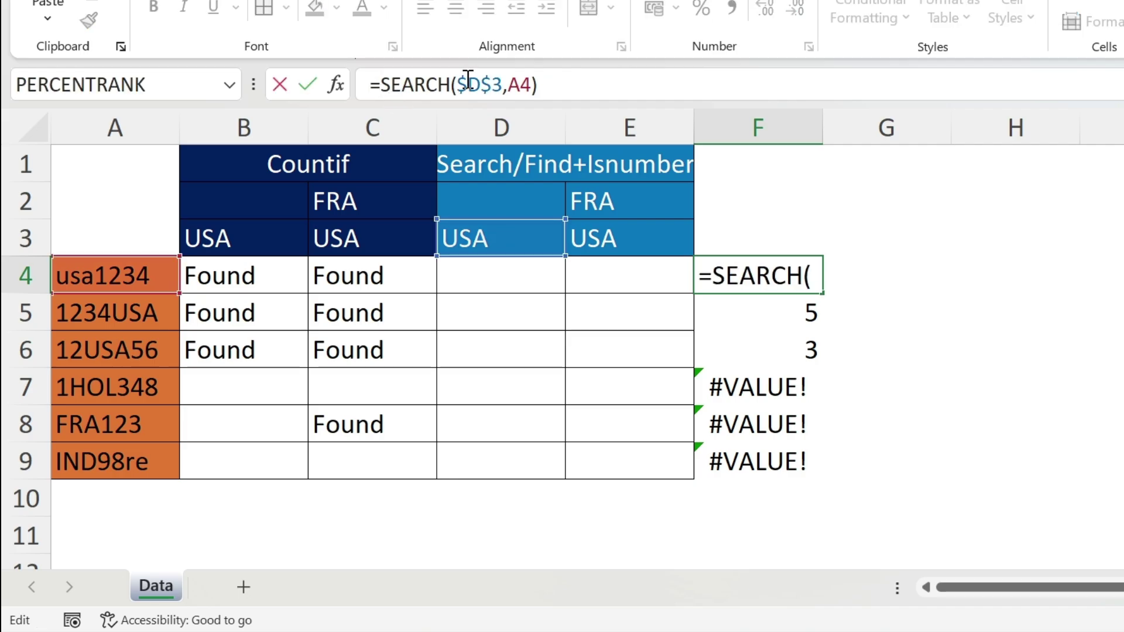
pyautogui.write('isnumber(')
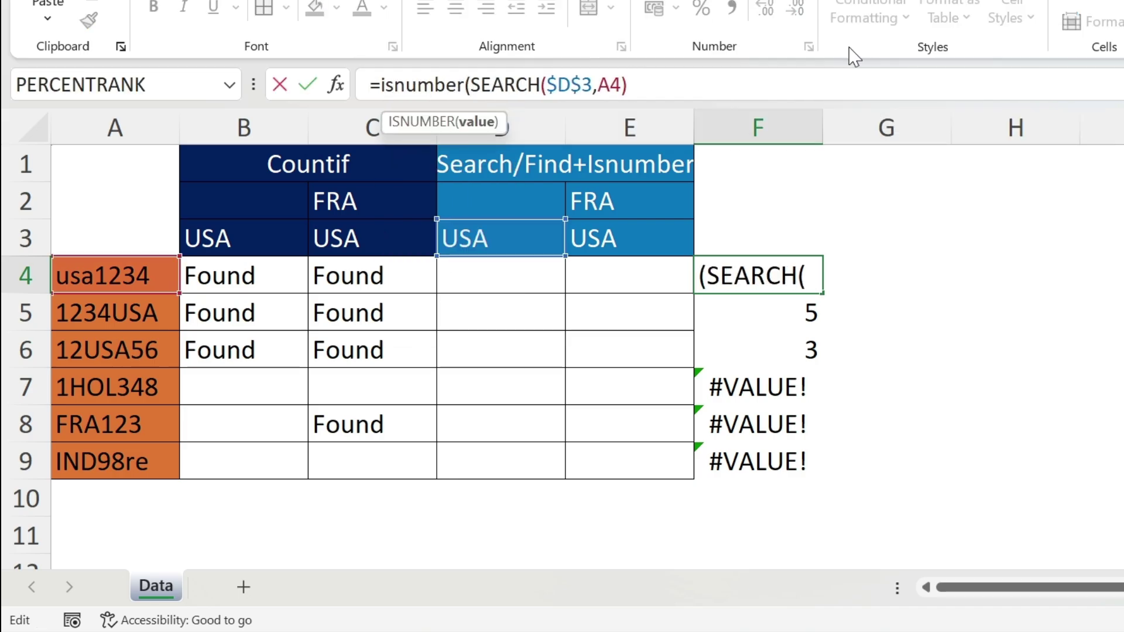
pyautogui.click(823, 75)
pyautogui.write(')')
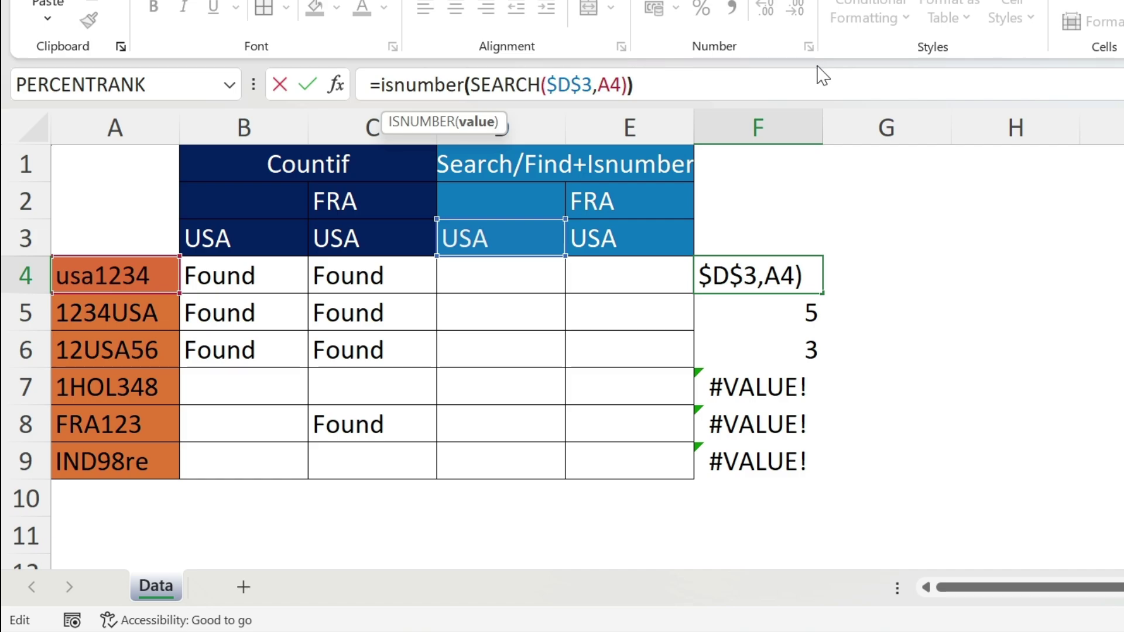
pyautogui.press('Return')
pyautogui.click(806, 278)
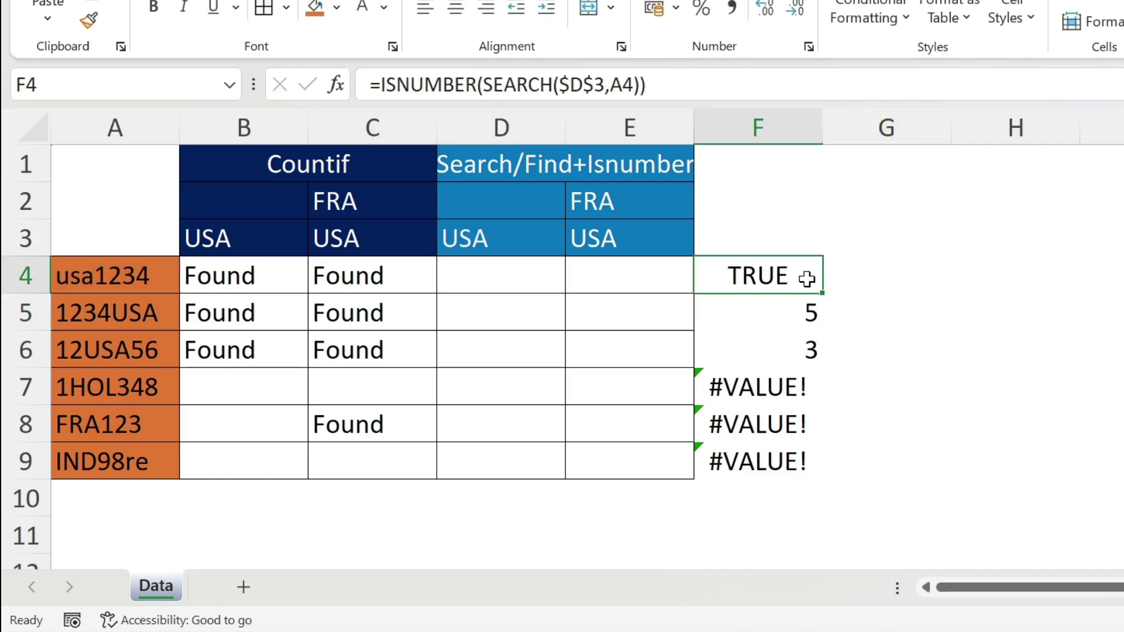
pyautogui.doubleClick(821, 294)
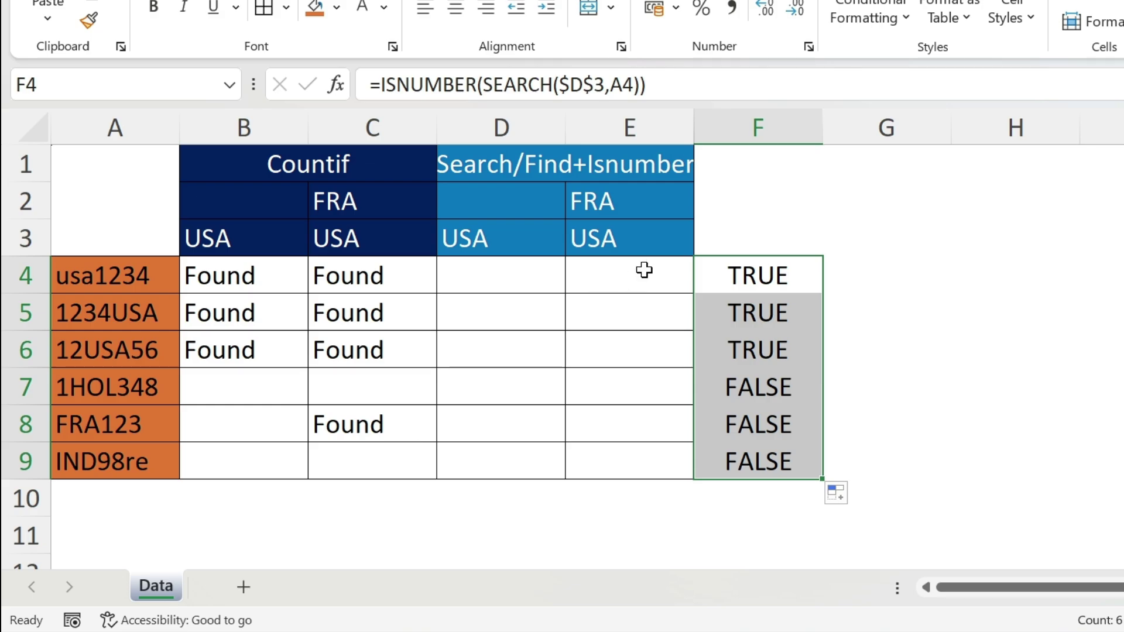
pyautogui.click(703, 267)
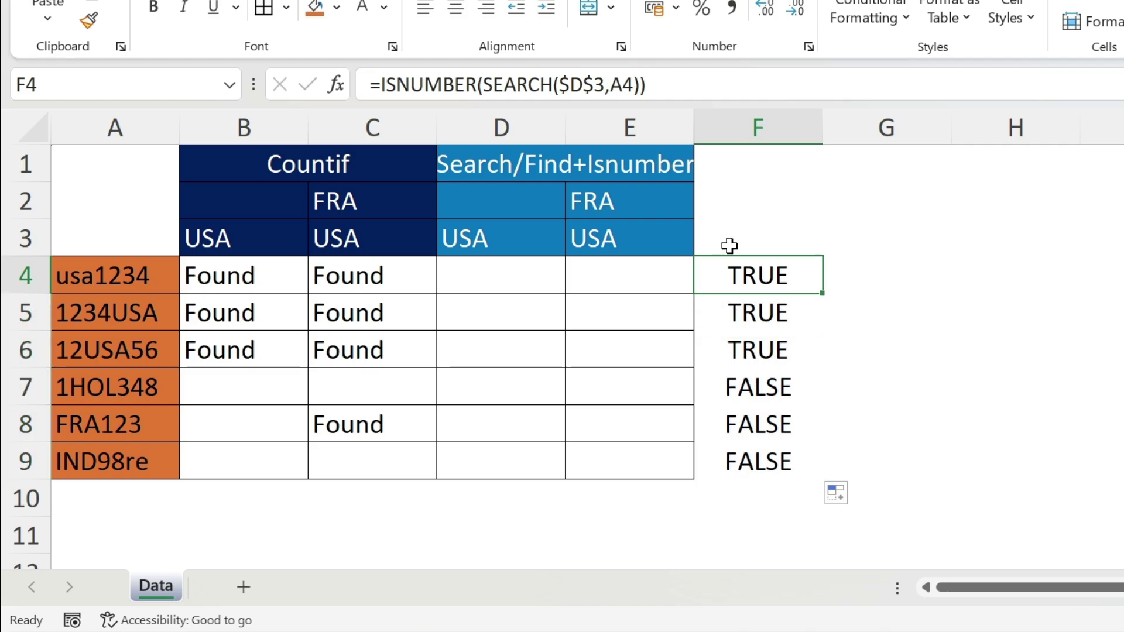
# - Try FIND instead of SEARCH in F4, then switch the function back to SEARCH
pyautogui.doubleClick(523, 85)
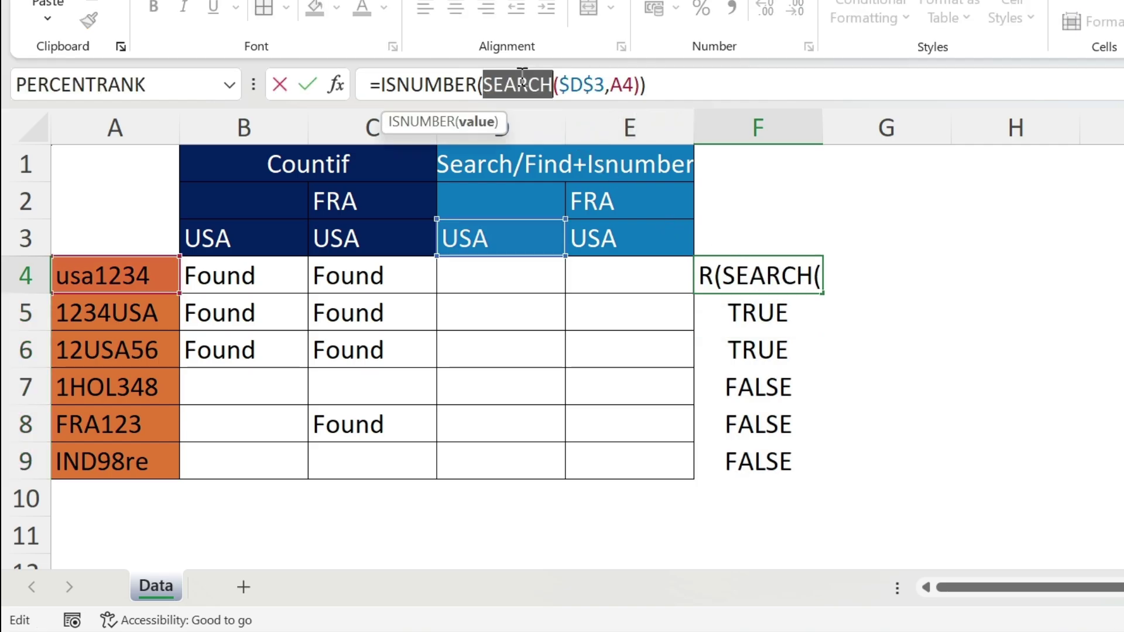
pyautogui.write('Find')
pyautogui.press('Return')
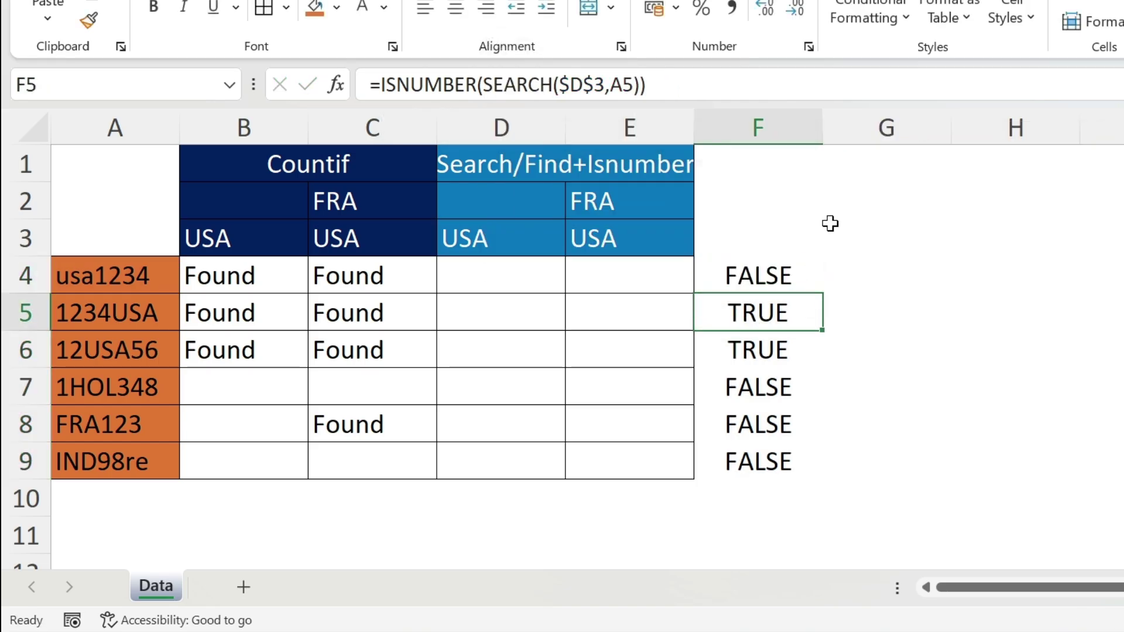
pyautogui.click(780, 285)
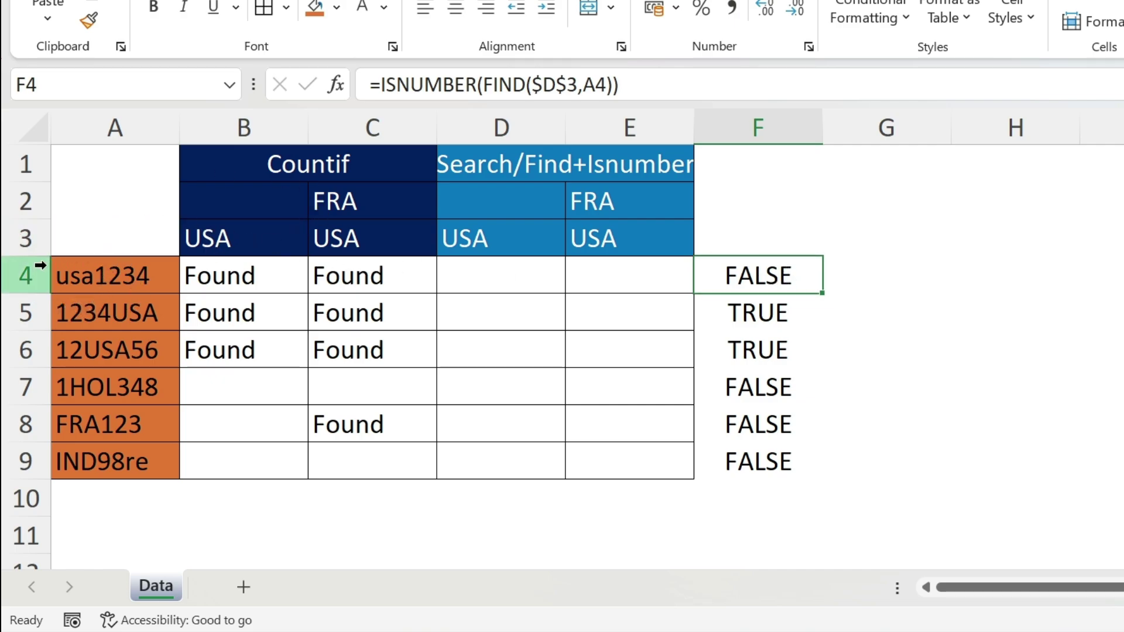
pyautogui.doubleClick(526, 86)
pyautogui.write('Searc')
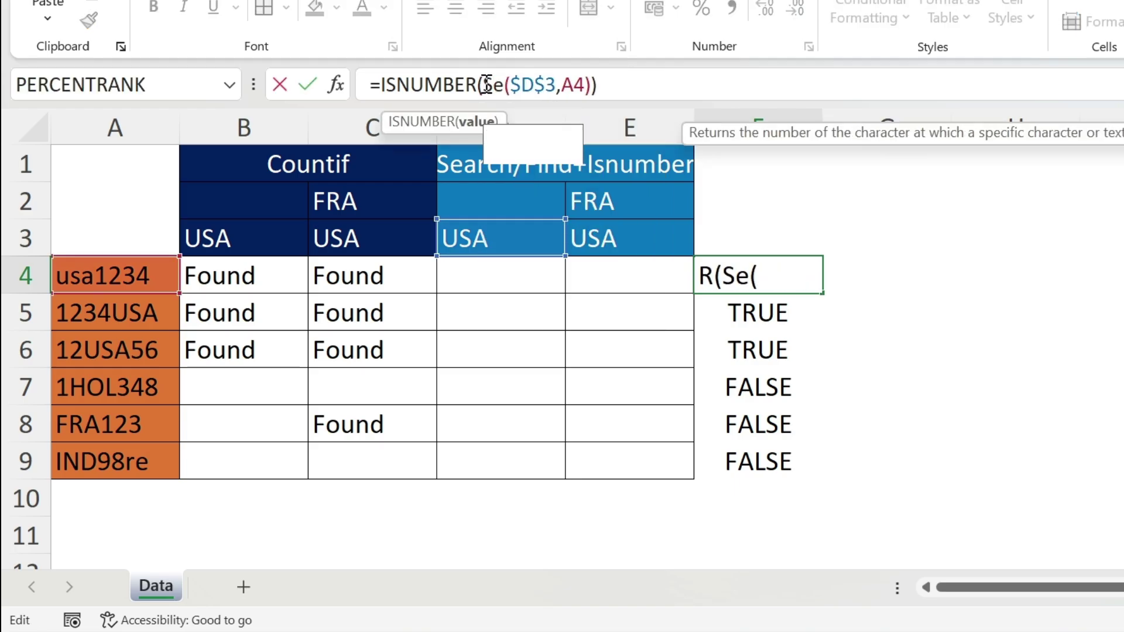
pyautogui.write('h')
pyautogui.press('Return')
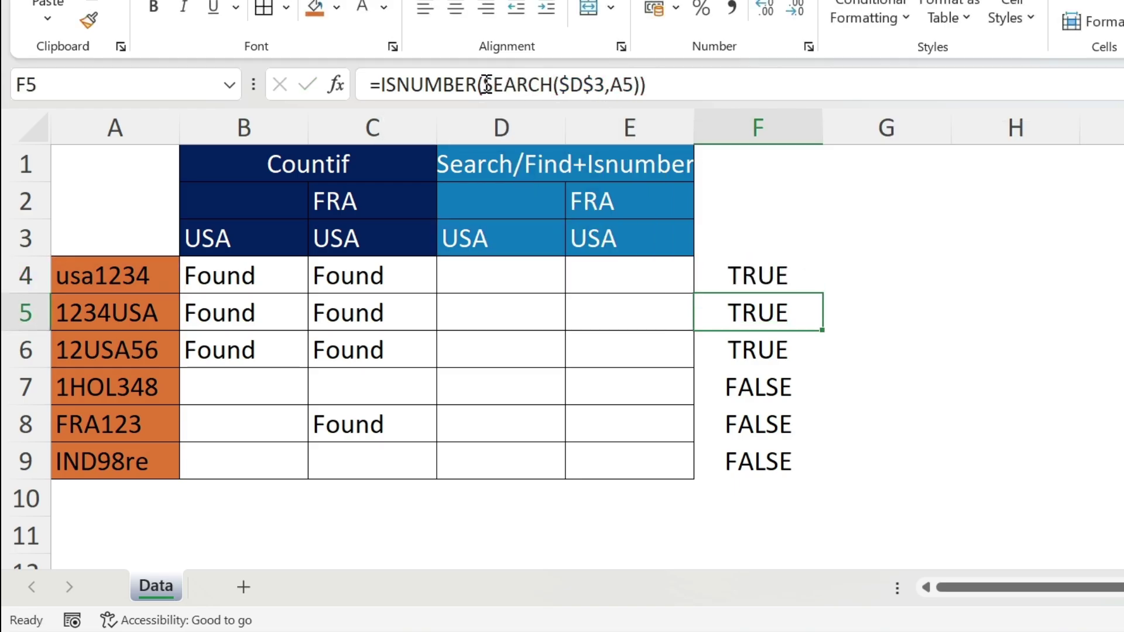
# - Move the ISNUMBER(SEARCH($D$3,A4)) formula out of F4 and into D4
pyautogui.click(739, 275)
pyautogui.moveTo(648, 85); pyautogui.dragTo(340, 45)
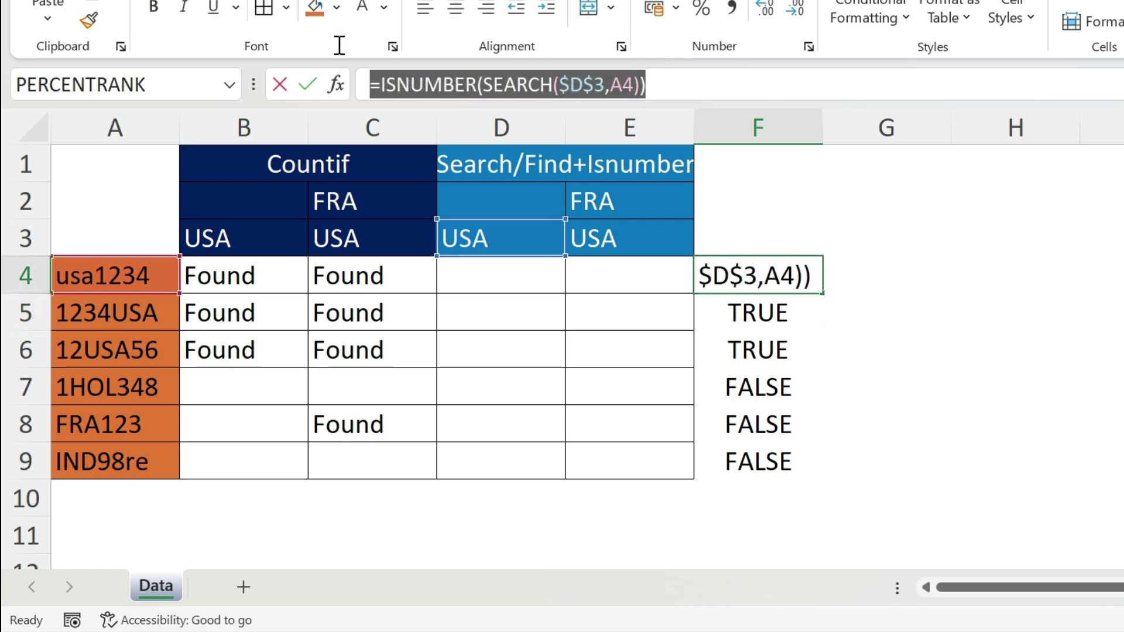
pyautogui.hotkey('ctrl', 'x')
pyautogui.press('Escape')
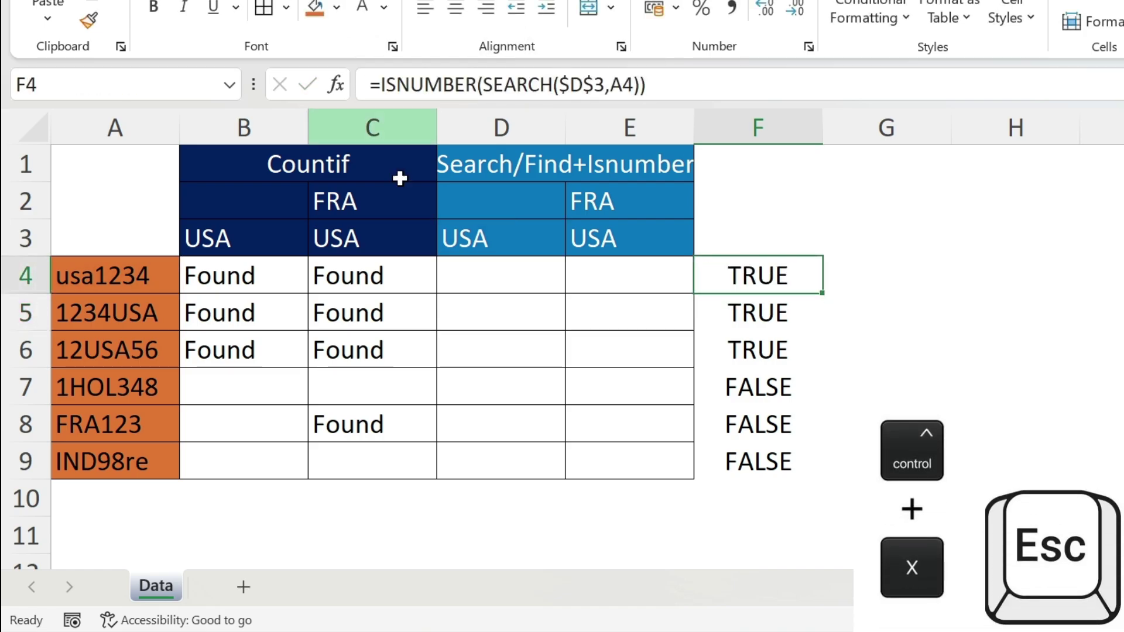
pyautogui.click(515, 276)
pyautogui.click(562, 81)
pyautogui.hotkey('ctrl', 'v')
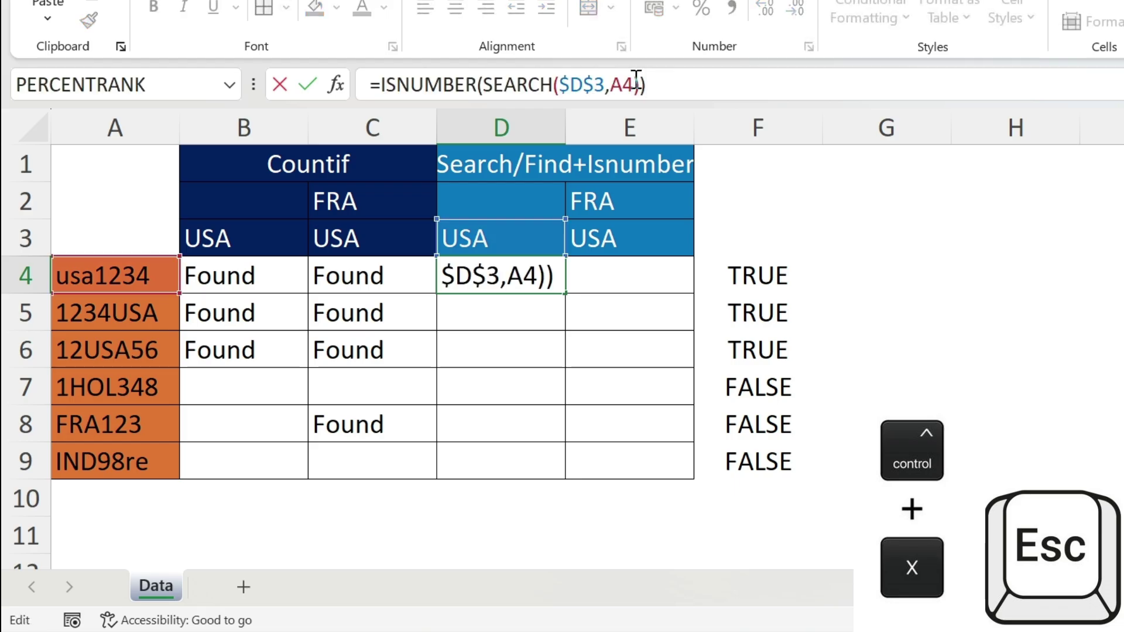
# - Wrap D4's test as =IF(ISNUMBER(SEARCH($D$3,A4)),"Found","")
pyautogui.click(375, 83)
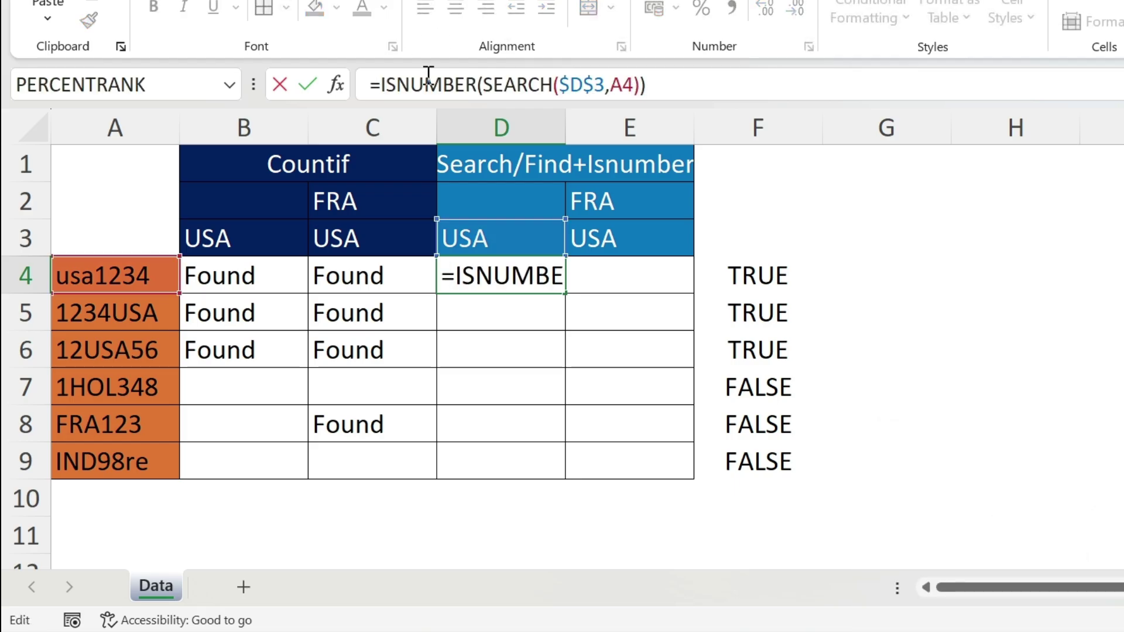
pyautogui.write('if(')
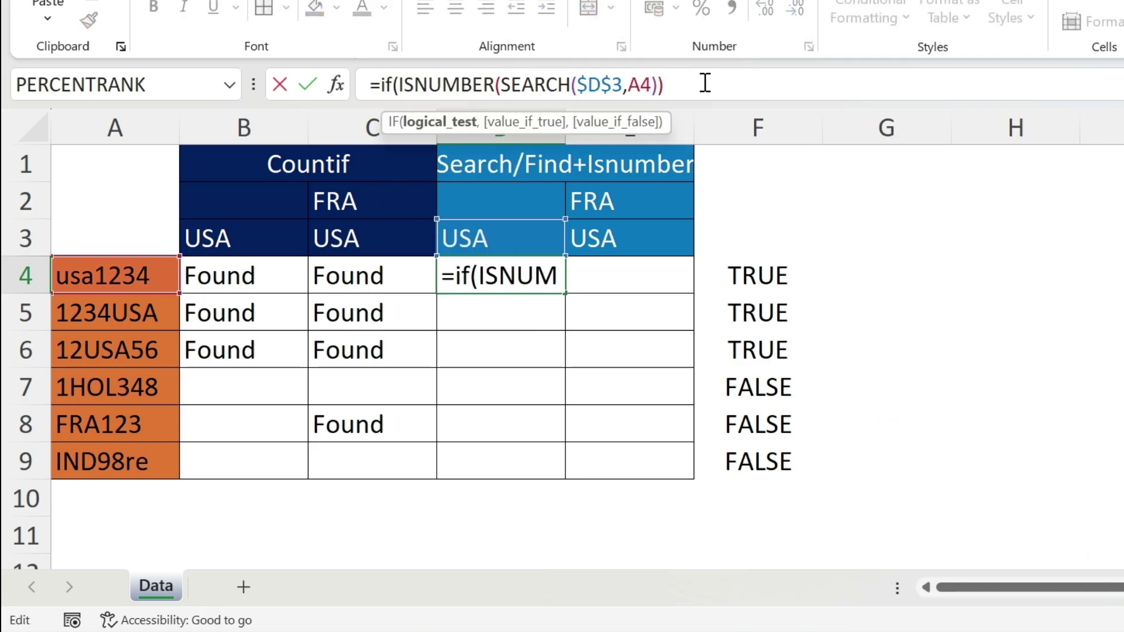
pyautogui.click(705, 83)
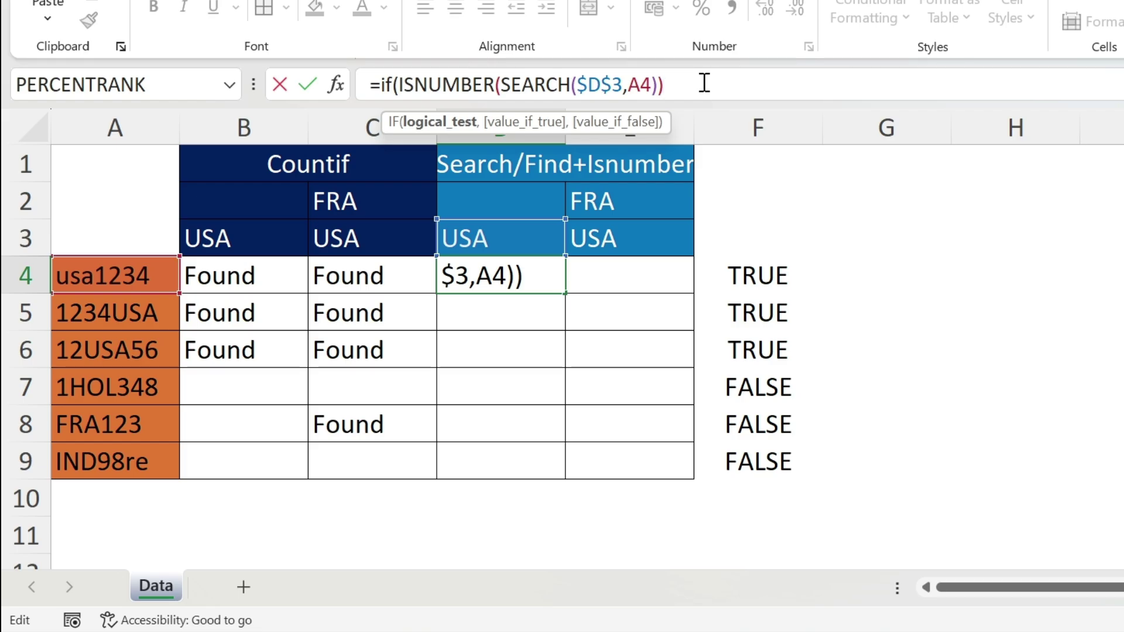
pyautogui.write('=TRUE')
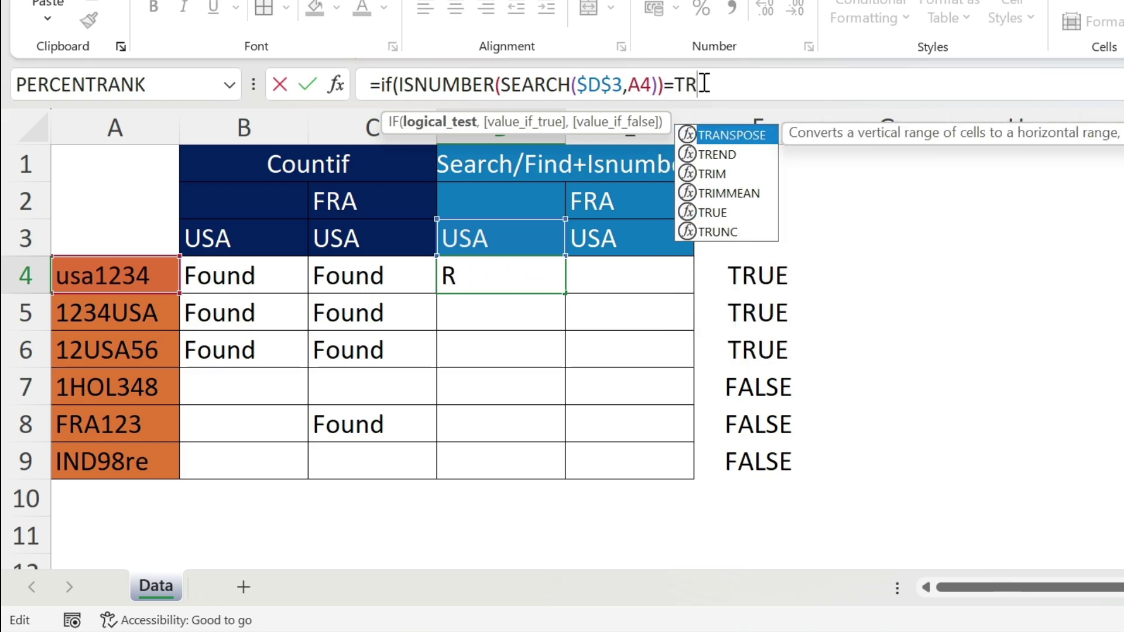
pyautogui.press('BackSpace')
pyautogui.press('BackSpace')
pyautogui.press('BackSpace')
pyautogui.press('BackSpace')
pyautogui.press('BackSpace')
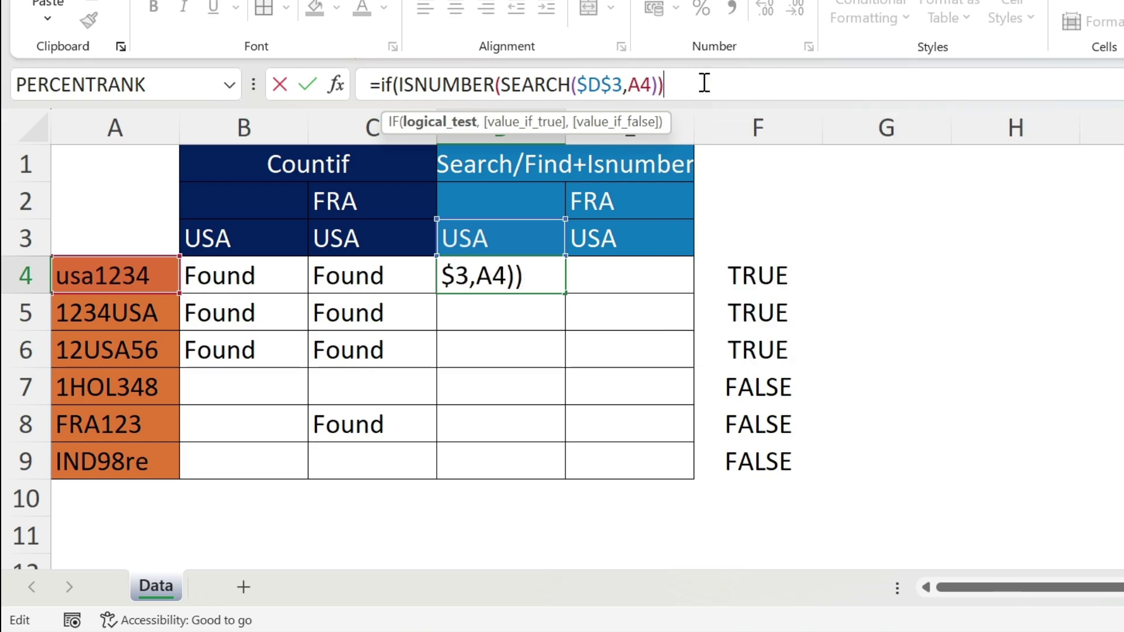
pyautogui.write(',')
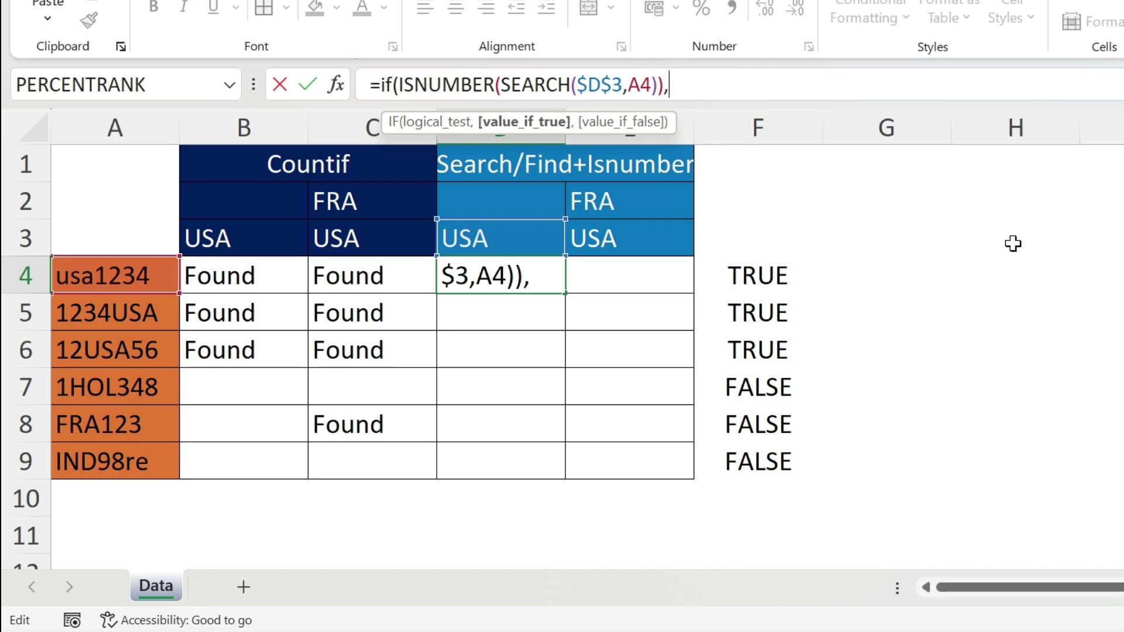
pyautogui.write('"Found')
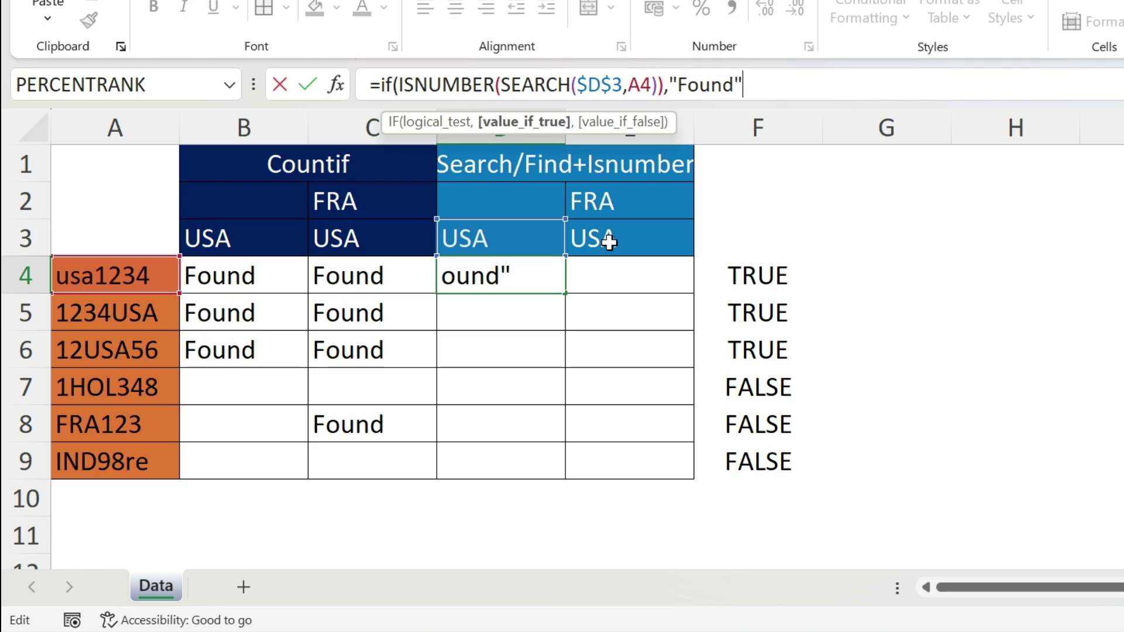
pyautogui.write('",')
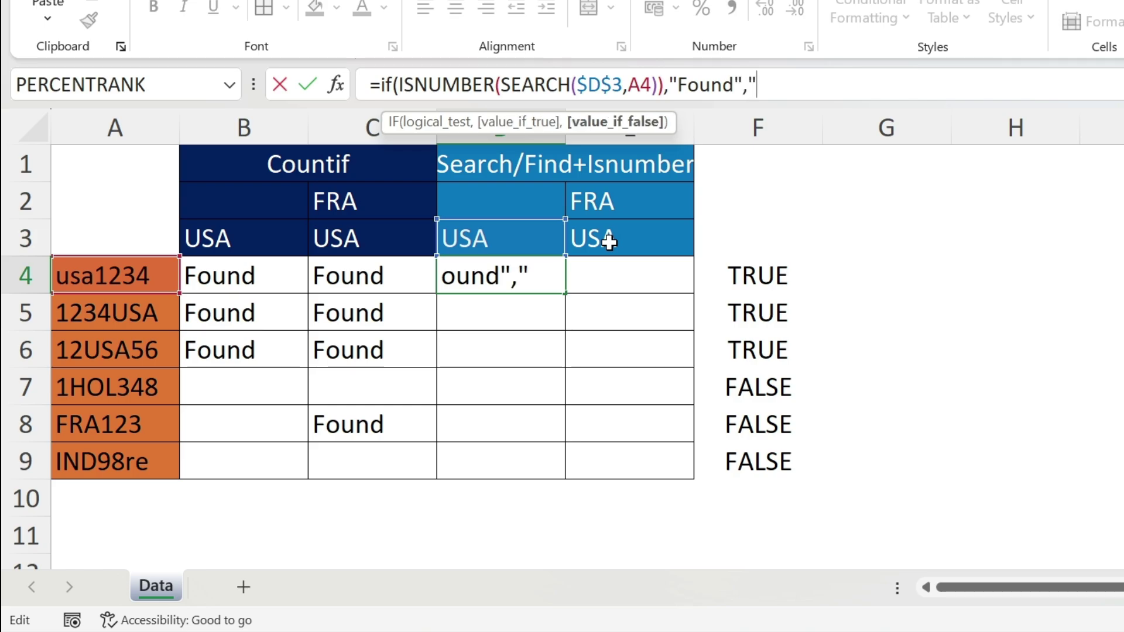
pyautogui.write('"")')
pyautogui.press('Return')
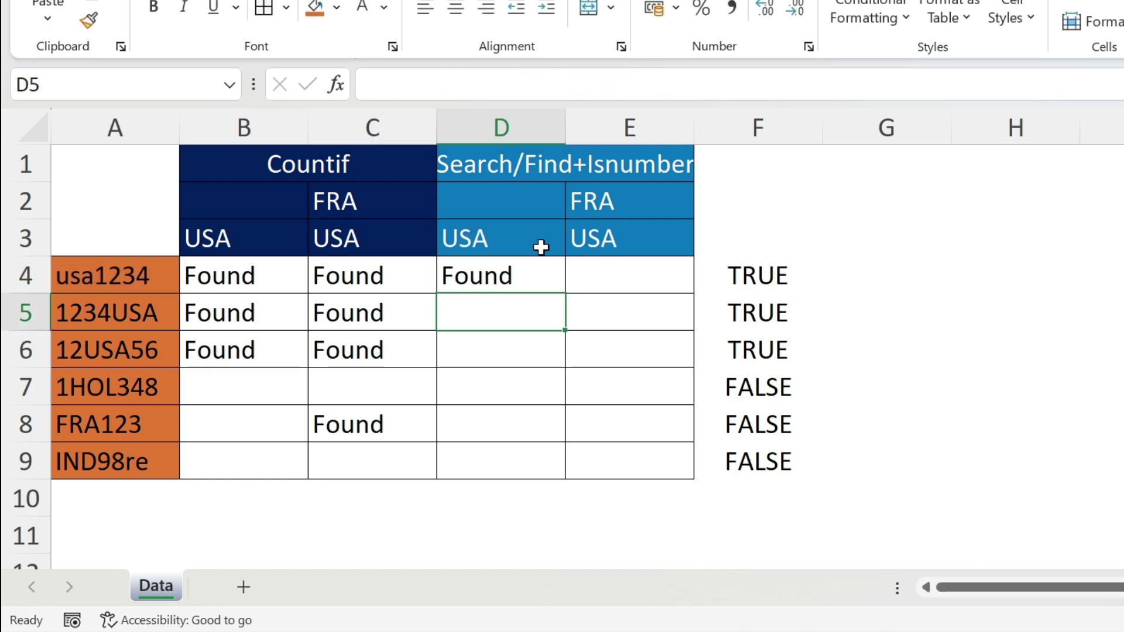
# - Fill the D4 IF formula down through D9
pyautogui.click(528, 282)
pyautogui.doubleClick(565, 290)
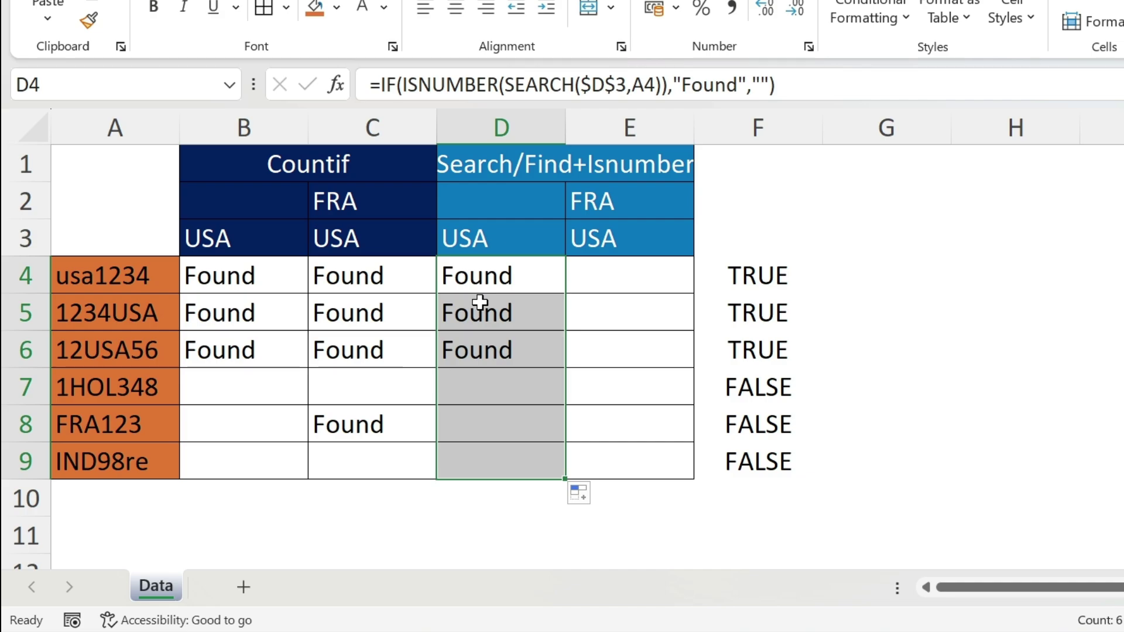
pyautogui.click(483, 279)
# - Copy D4's formula into E4 and make its search reference E3
pyautogui.click(825, 97)
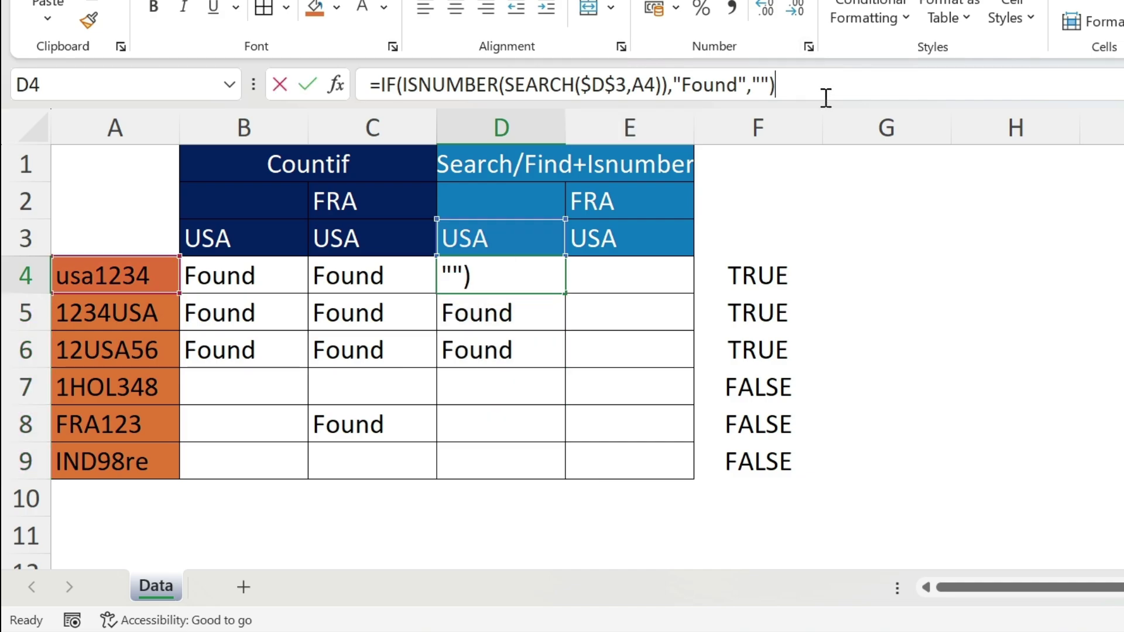
pyautogui.moveTo(826, 97); pyautogui.dragTo(366, 85)
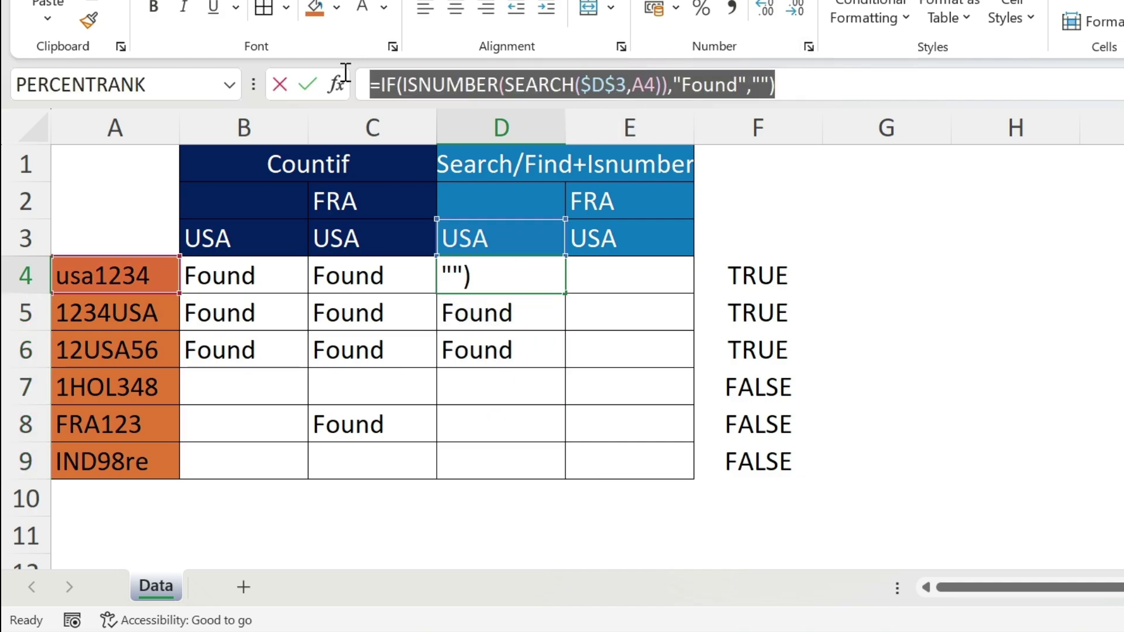
pyautogui.click(636, 284)
pyautogui.click(454, 84)
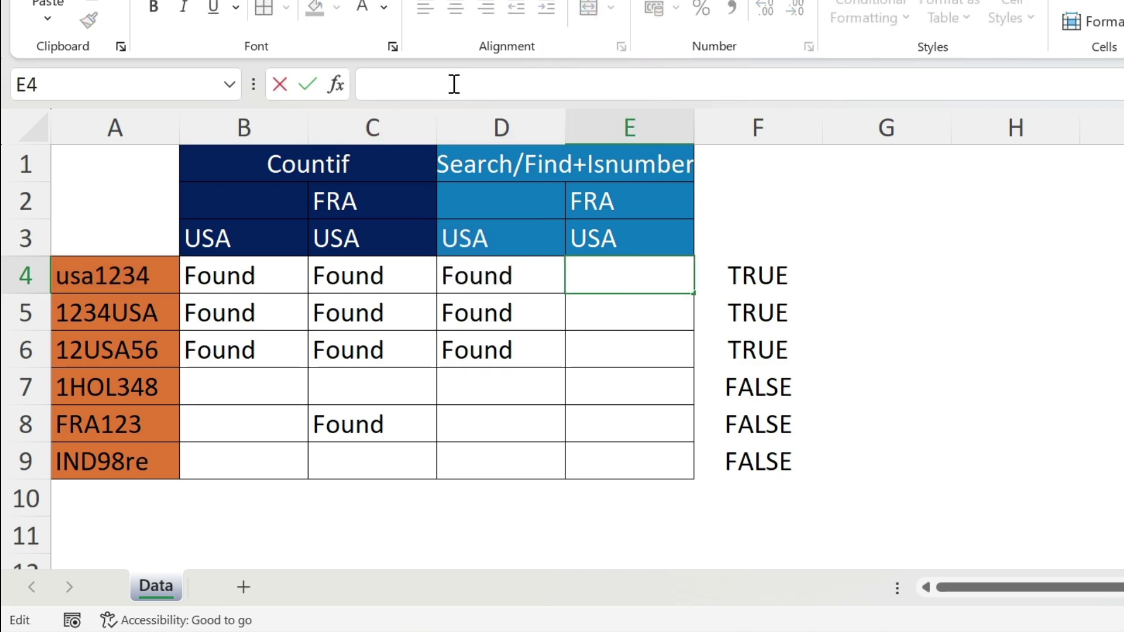
pyautogui.hotkey('ctrl', 'v')
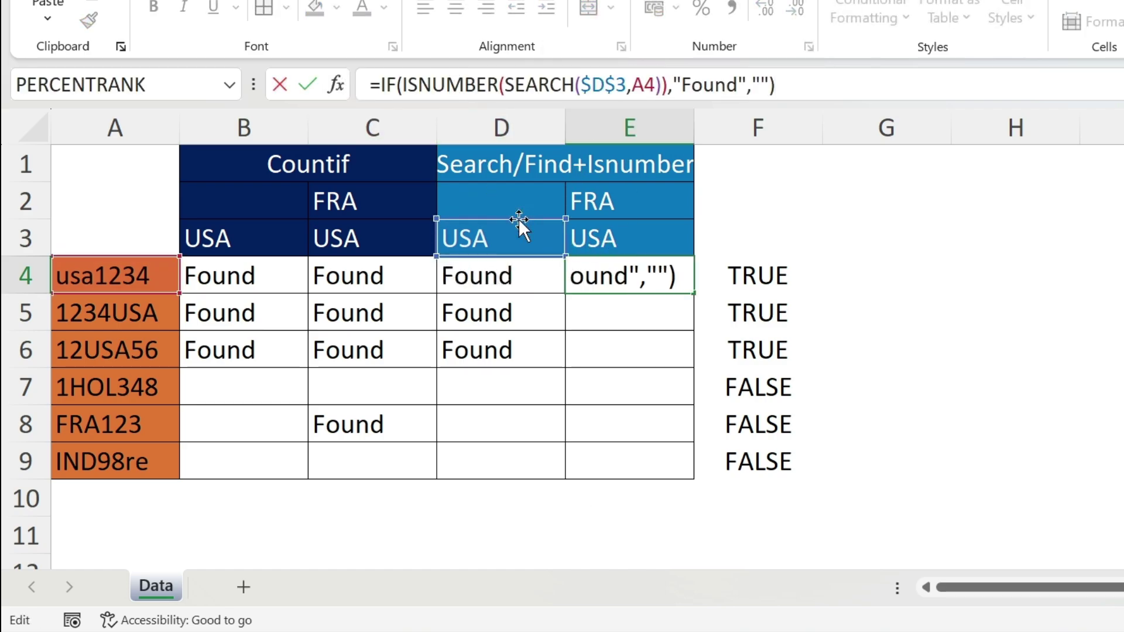
pyautogui.moveTo(518, 219); pyautogui.dragTo(619, 218)
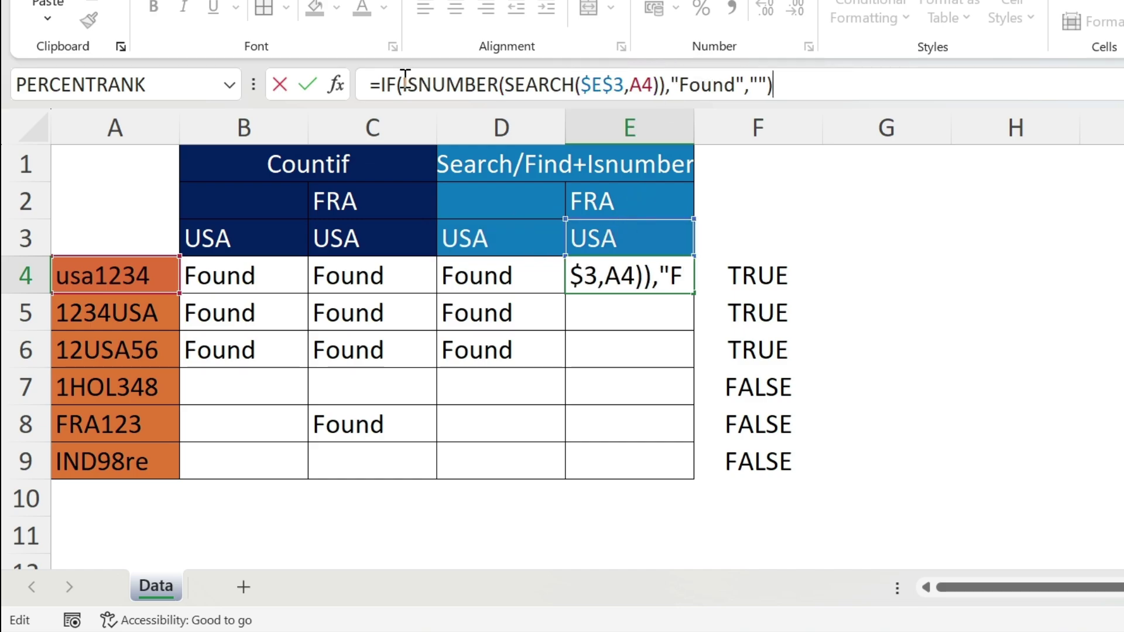
# - Wrap E4's ISNUMBER test in OR, adding a duplicate ISNUMBER(SEARCH) test
pyautogui.moveTo(403, 85); pyautogui.dragTo(658, 85)
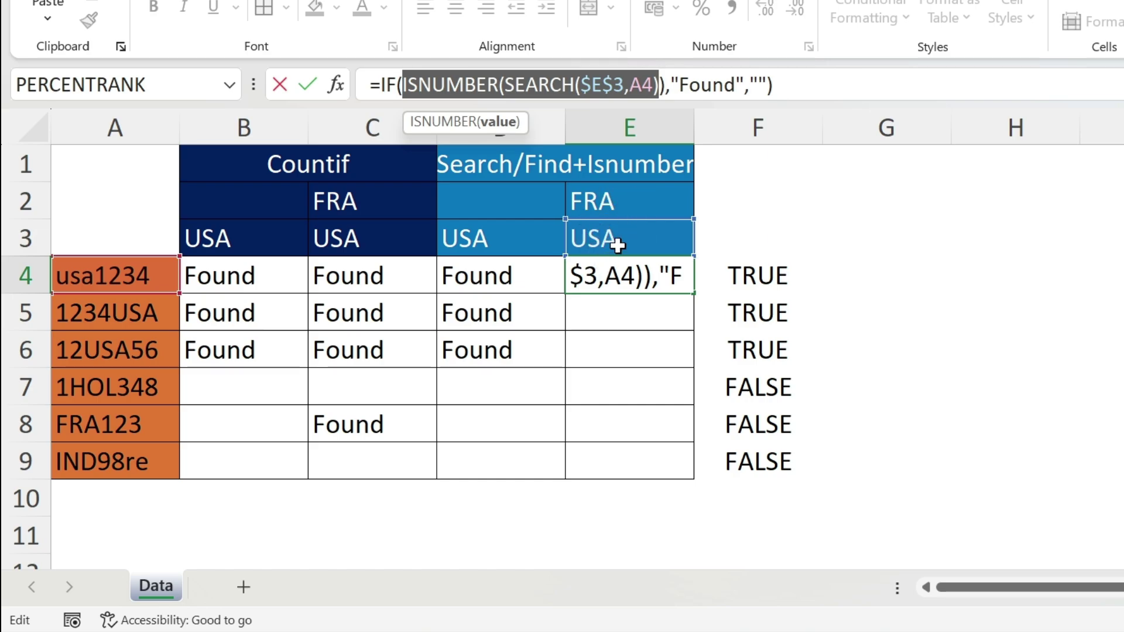
pyautogui.click(399, 79)
pyautogui.write('or')
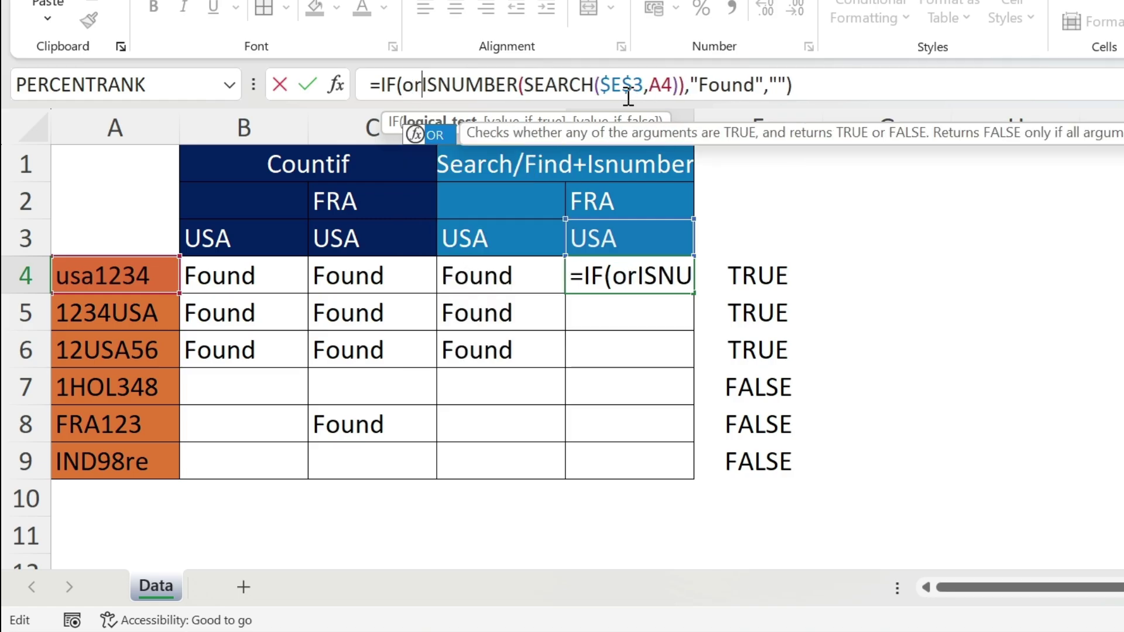
pyautogui.write('(')
pyautogui.click(691, 85)
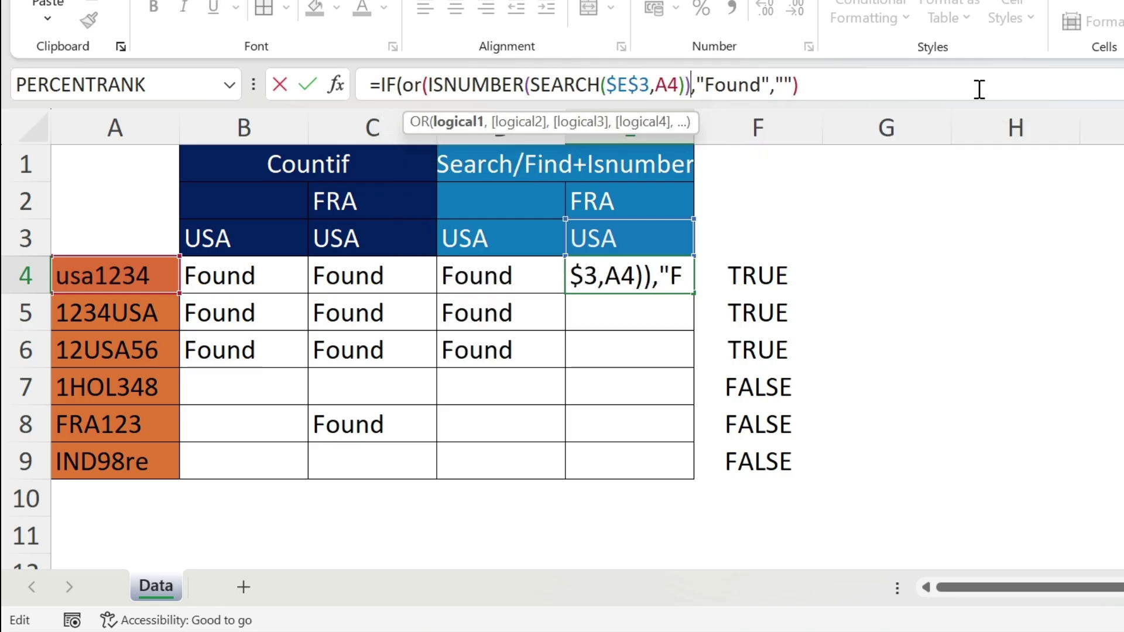
pyautogui.write(')')
pyautogui.press('Left')
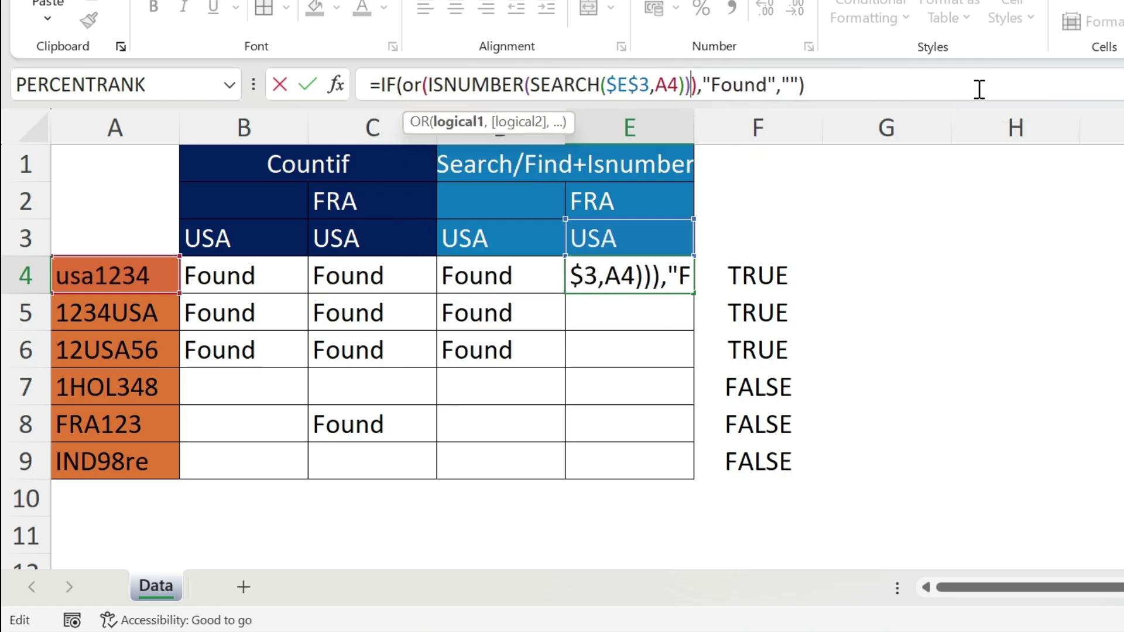
pyautogui.write(',')
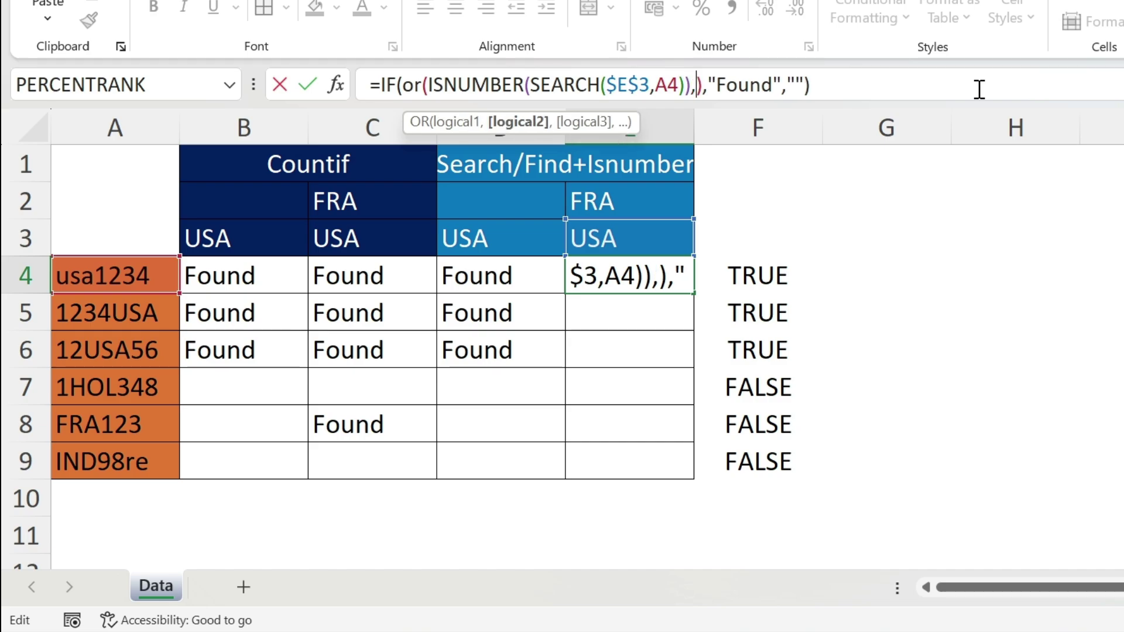
pyautogui.moveTo(690, 85); pyautogui.dragTo(445, 75)
pyautogui.moveTo(434, 79); pyautogui.dragTo(428, 82)
pyautogui.hotkey('ctrl', 'c')
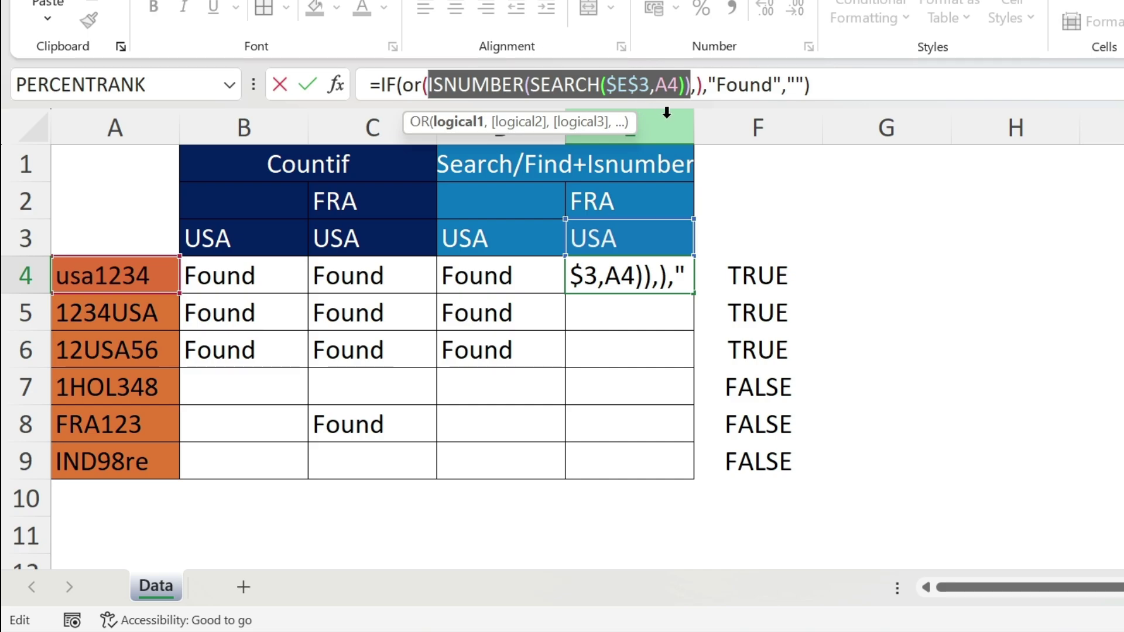
pyautogui.click(699, 85)
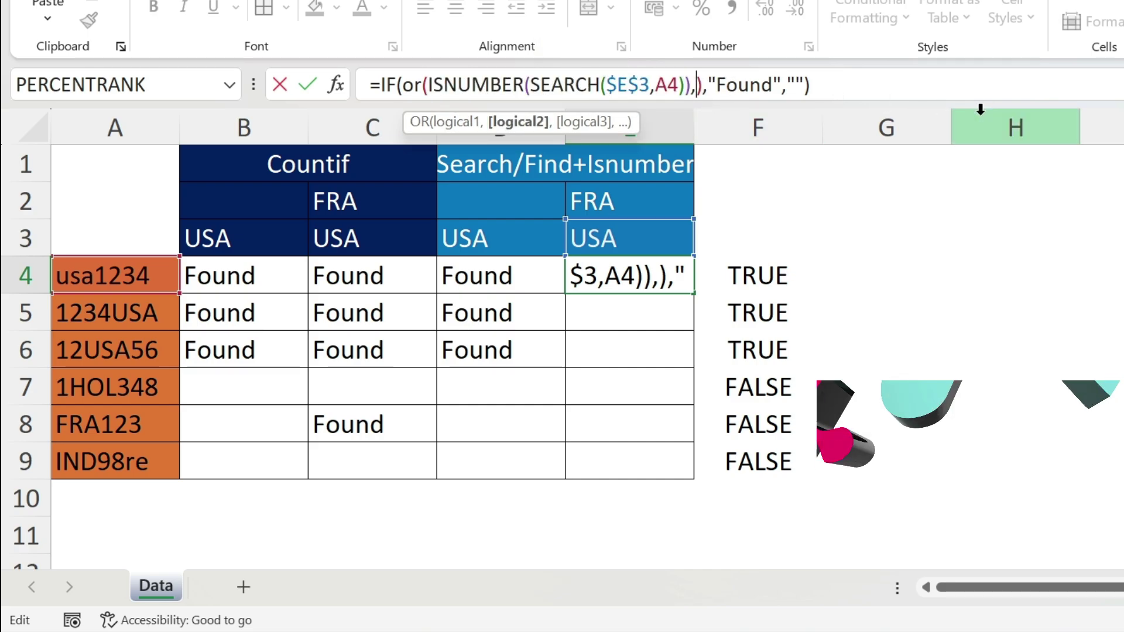
pyautogui.hotkey('ctrl', 'v')
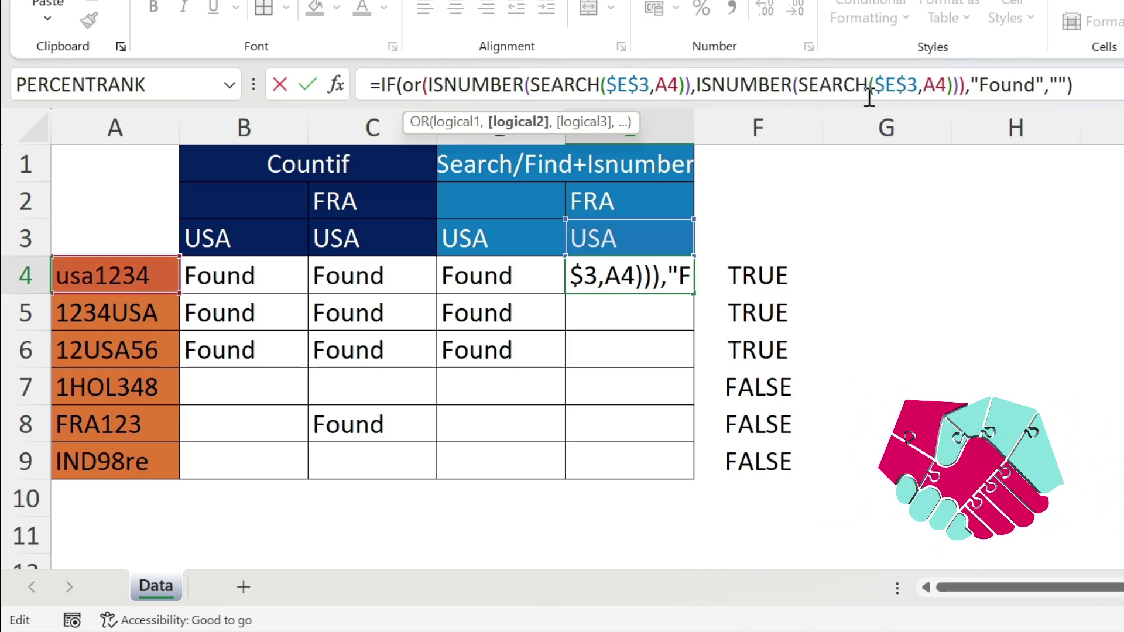
# - Point the first SEARCH at $E$2 (FRA) and fill E4's formula down to E9
pyautogui.click(906, 90)
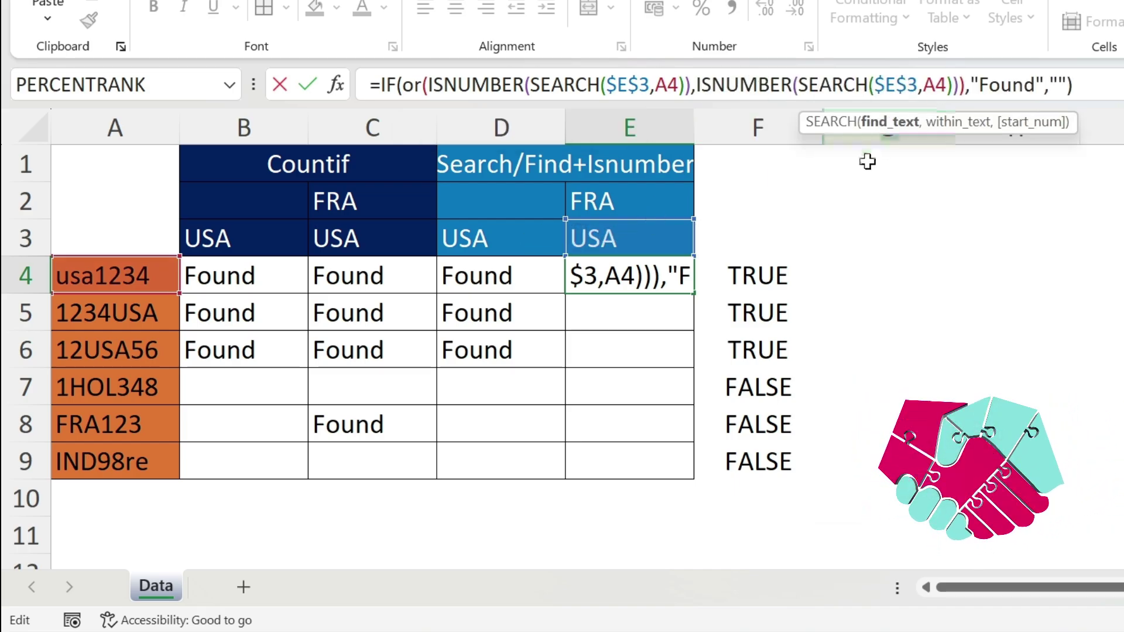
pyautogui.moveTo(581, 223); pyautogui.dragTo(592, 189)
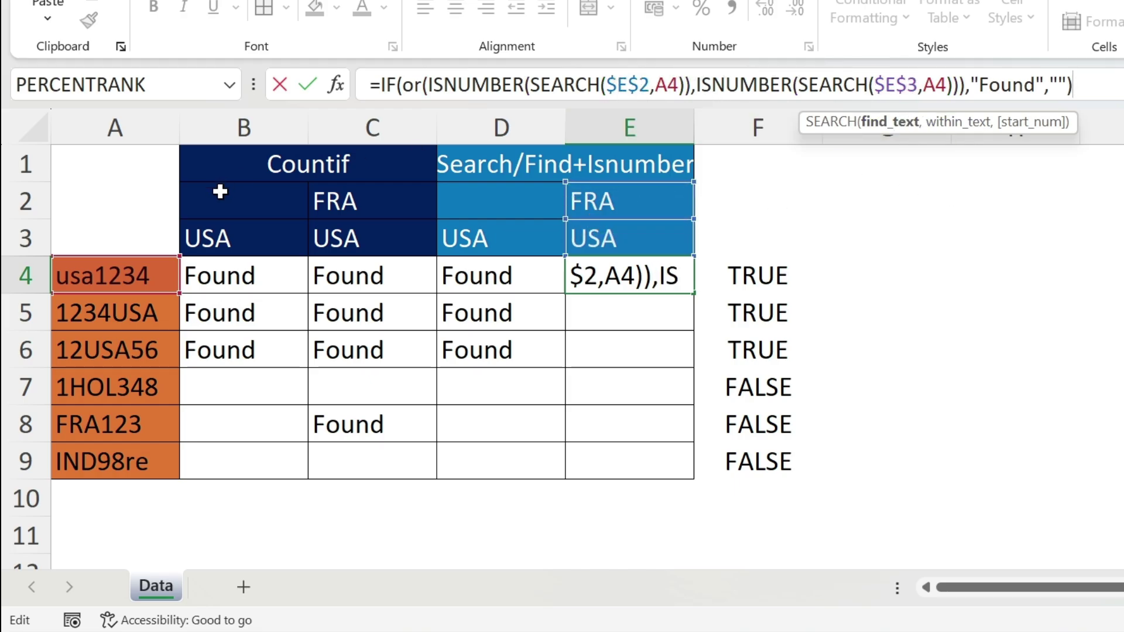
pyautogui.press('Return')
pyautogui.press('Up')
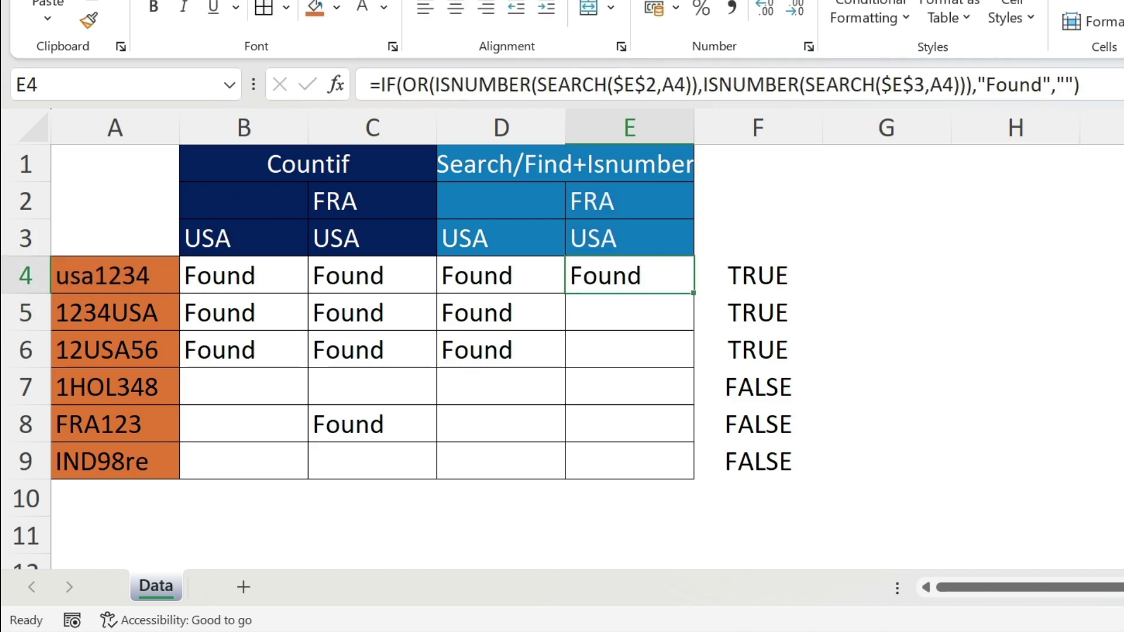
pyautogui.doubleClick(693, 292)
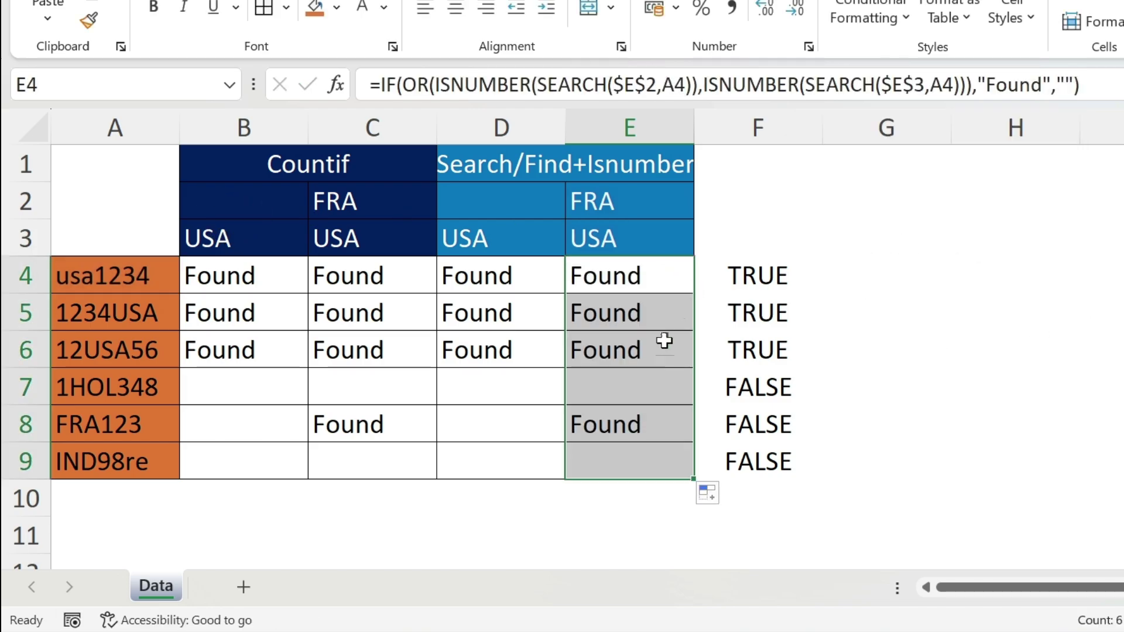